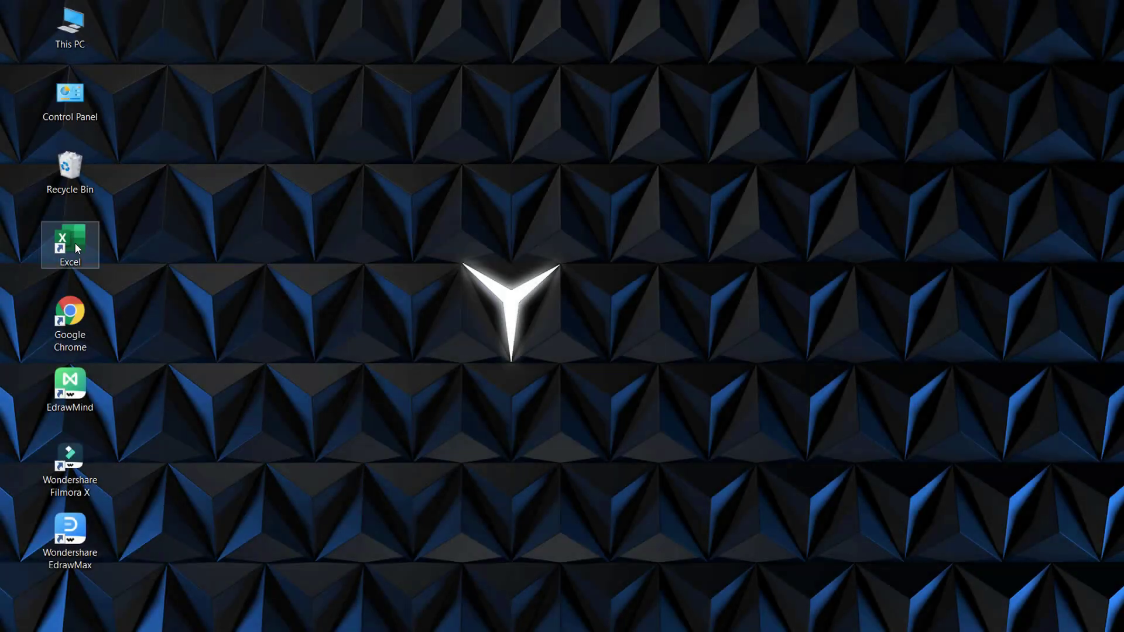
Step: In a new blank Excel workbook, enter the heading Features/Product in cell A1 and fit column A to it
double_click(75, 244)
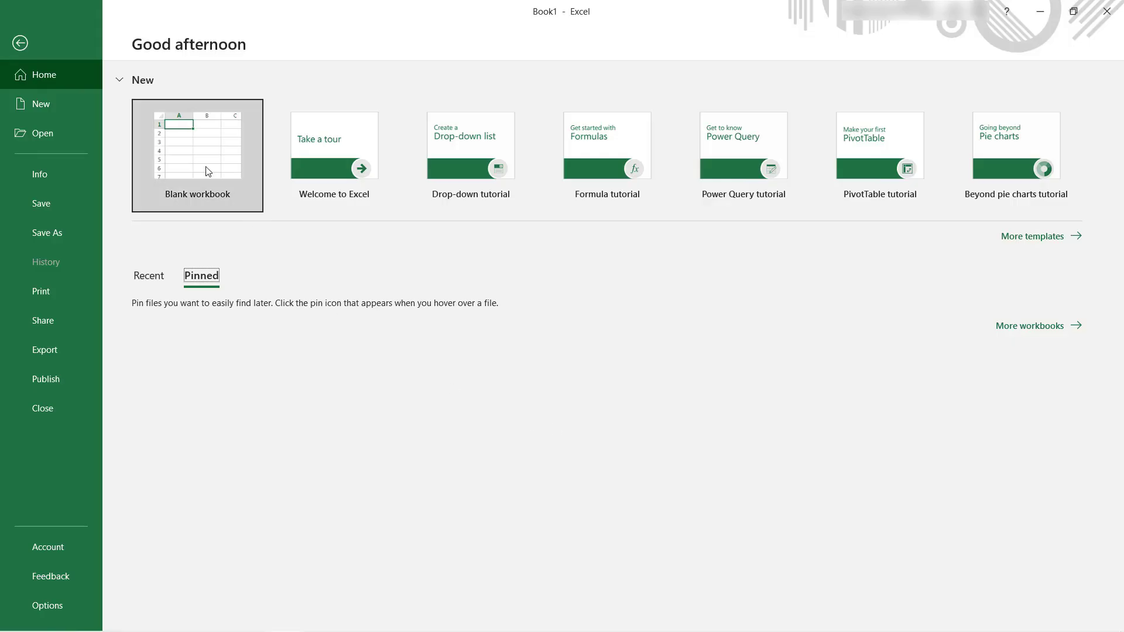
click(208, 168)
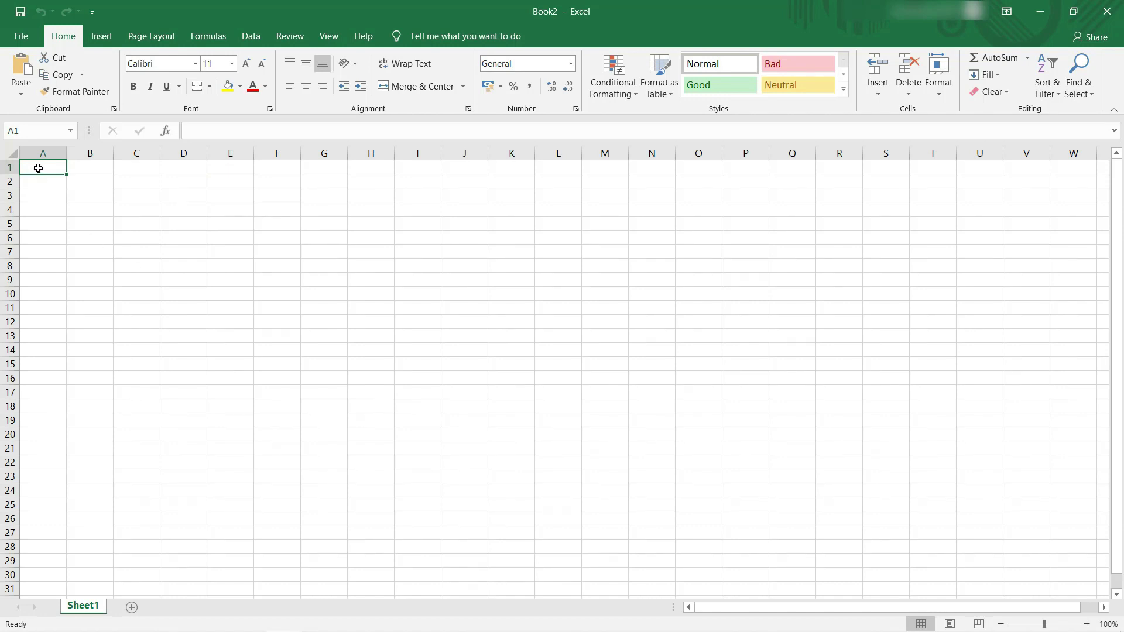
text(Featu)
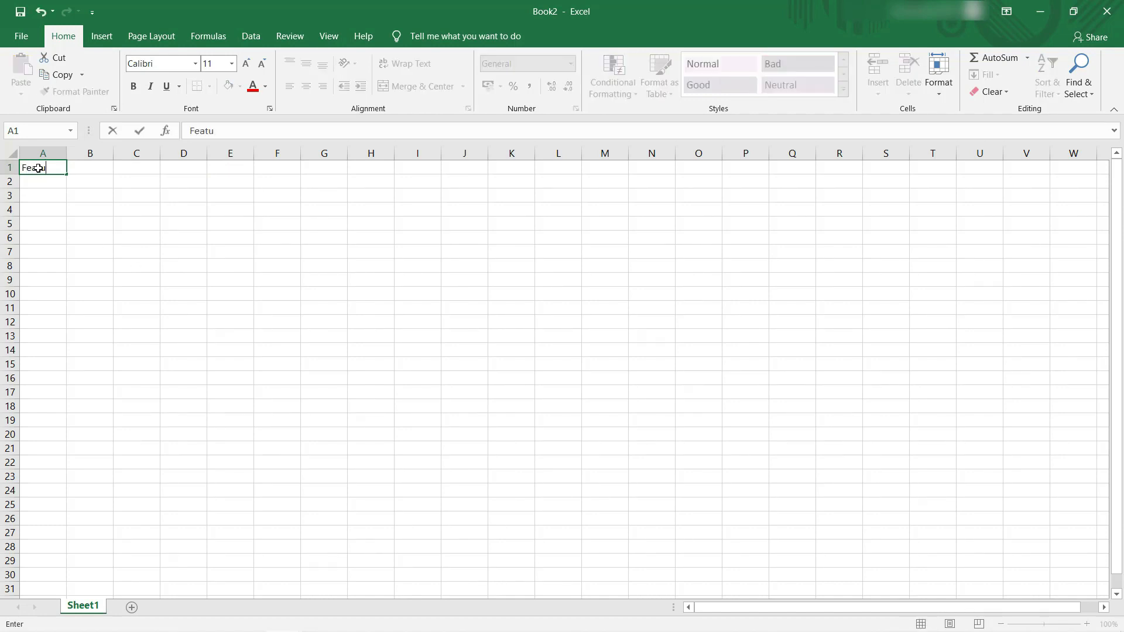
text(res/Product)
click(117, 221)
double_click(67, 153)
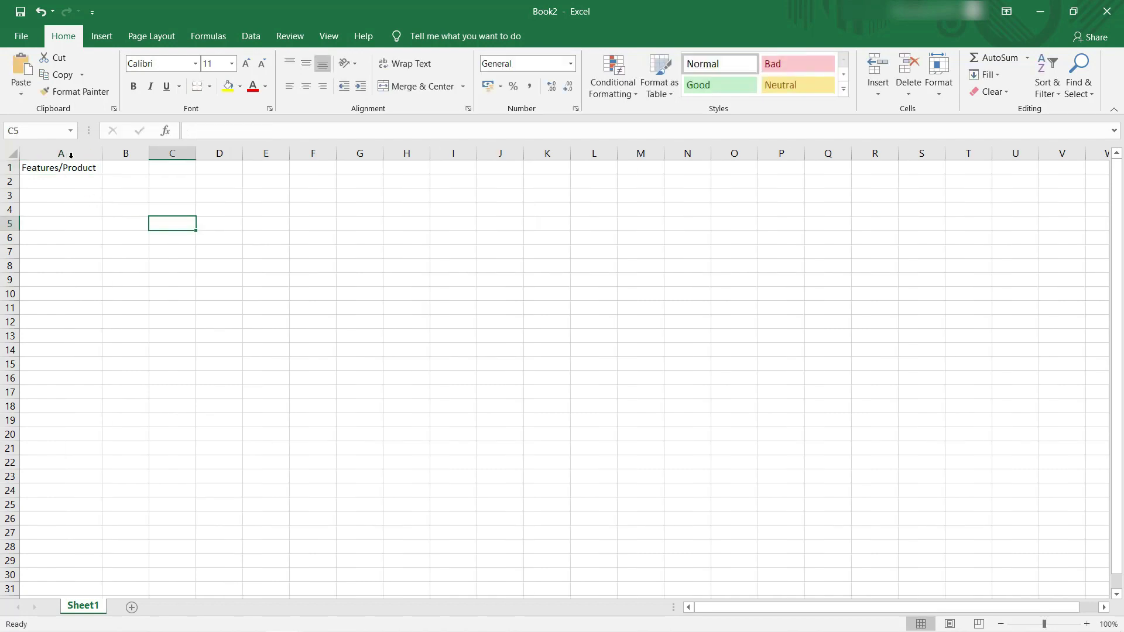
Step: Fill cells A2 to A8 with the series Feature 1 through Feature 7
click(66, 184)
text(F)
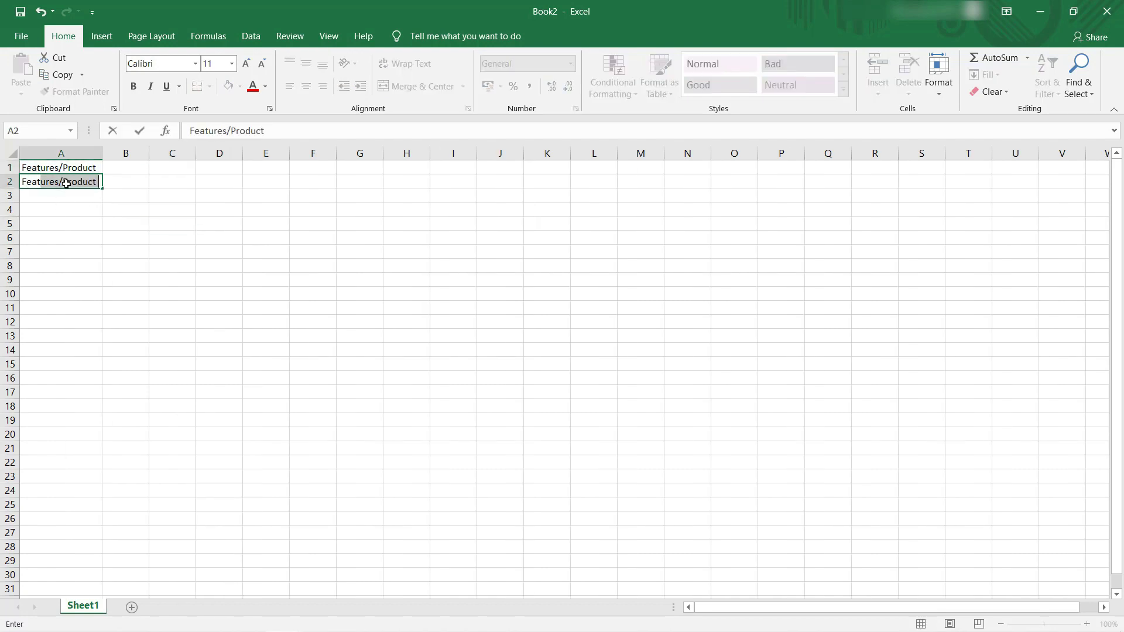
text(eature 1)
key(Return)
click(68, 181)
drag(102, 188, 100, 270)
Step: Fill cells B1 to D1 with the column headings Product 1 through Product 3
click(121, 166)
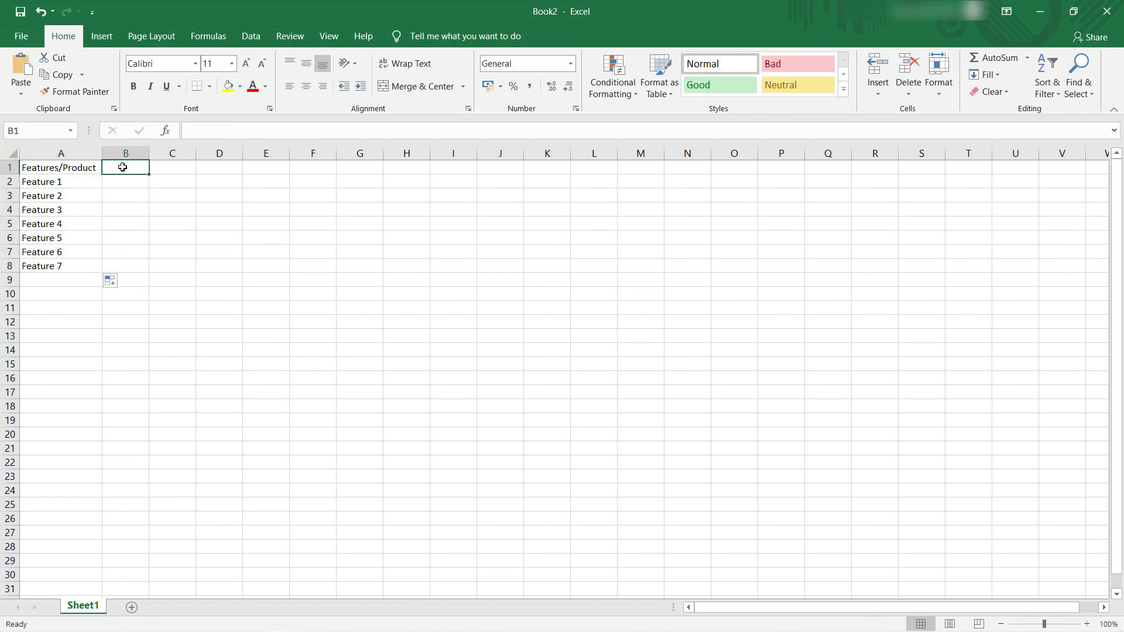
text(Product 1)
key(ctrl+Return)
drag(149, 174, 233, 173)
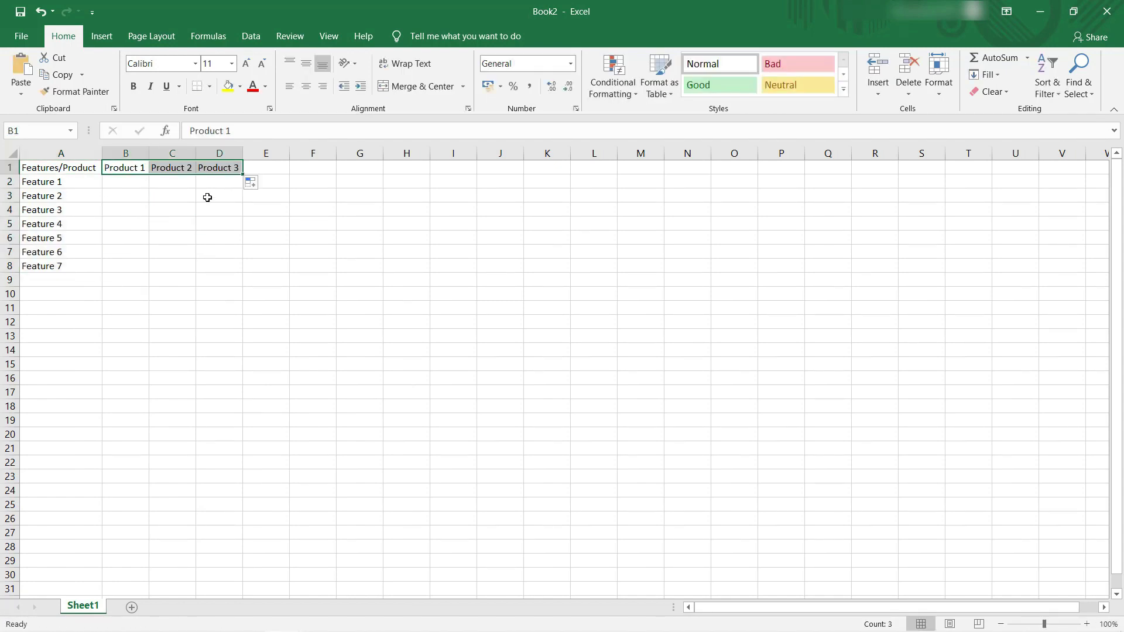
Step: Enter Yes for all three products in the Feature 1 row
click(136, 184)
text(Yes)
click(175, 181)
text(Yes)
click(232, 180)
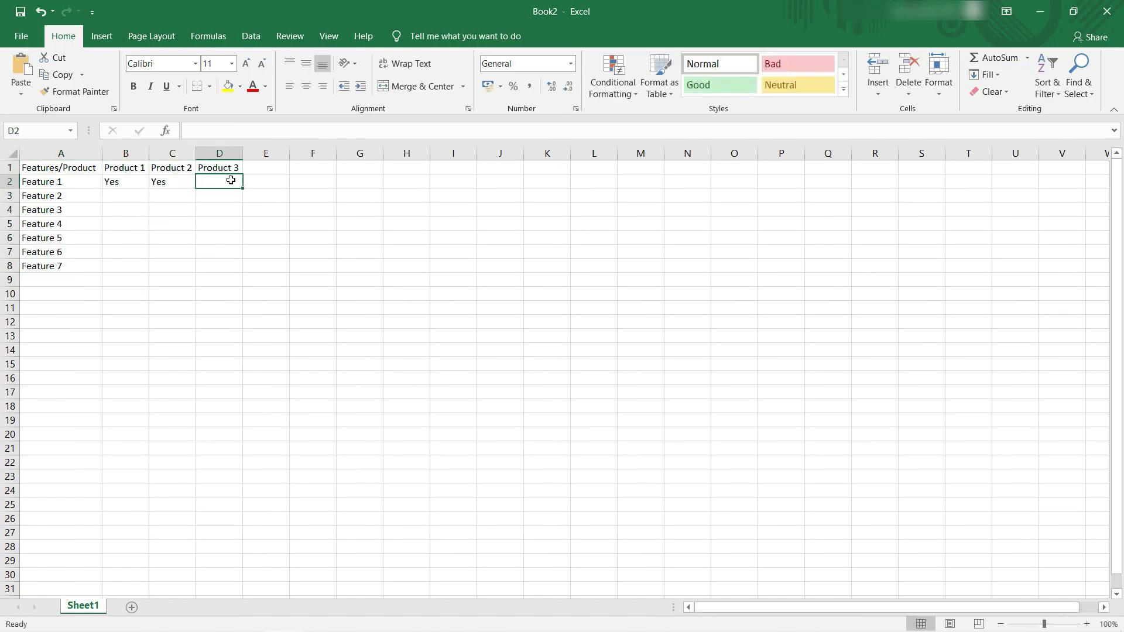
text(Yes)
Step: Fill the Feature 2 row with No, Yes and No for Products 1 to 3
click(138, 195)
text(No)
click(170, 195)
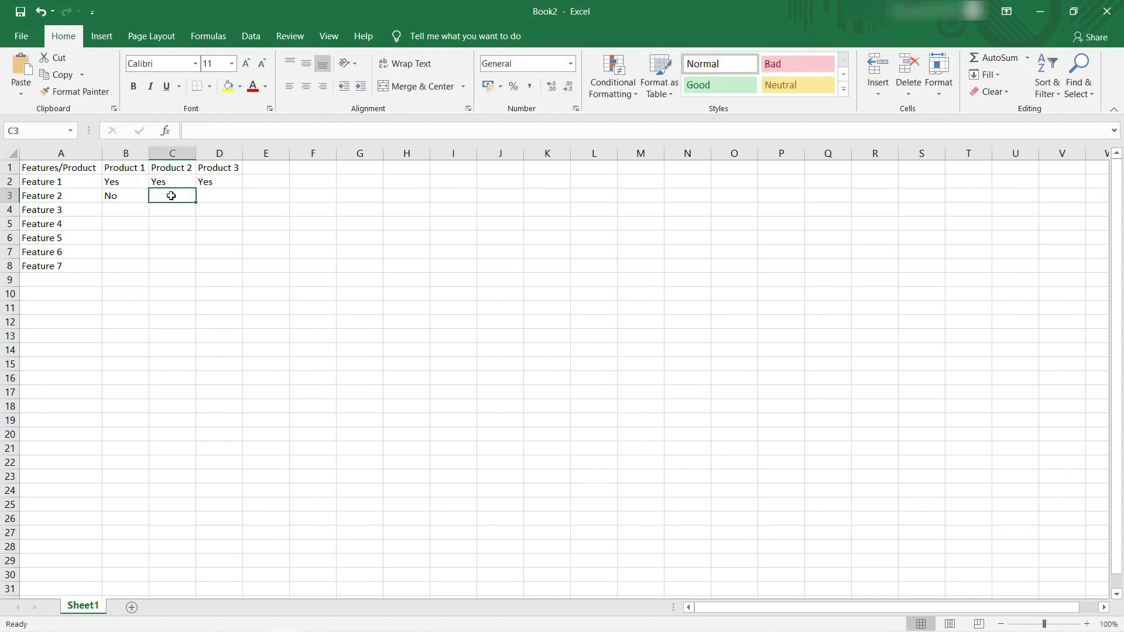
text(Yes)
click(208, 197)
text(No)
Step: Fill the Feature 3 row with Yes, No and Yes for Products 1 to 3
click(110, 211)
text(Yes)
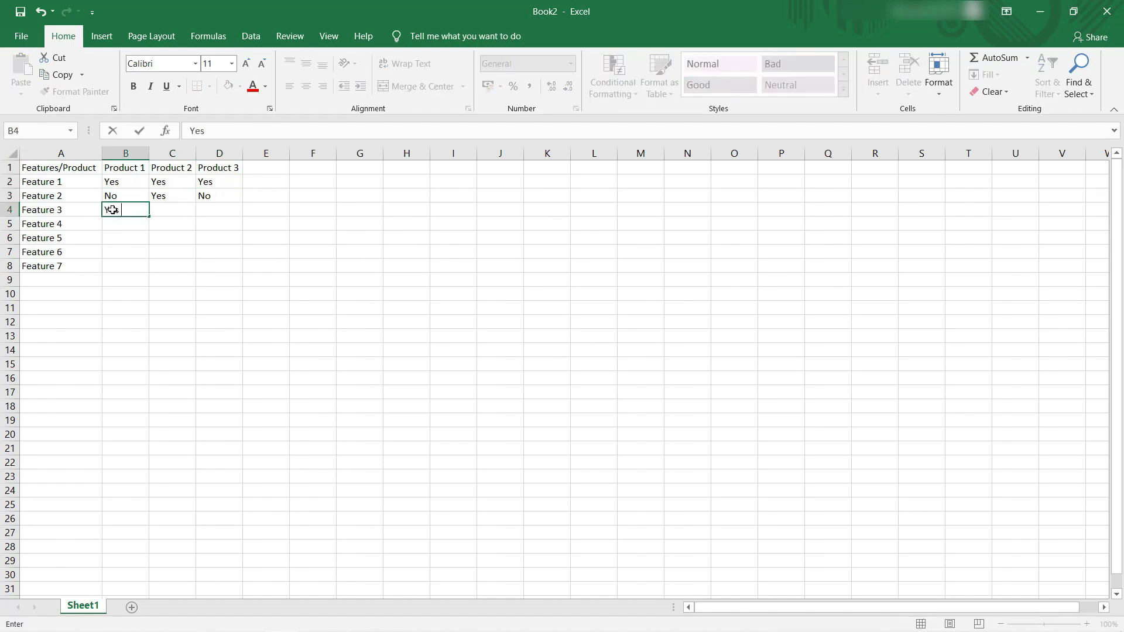
key(Tab)
text(No)
key(Tab)
text(Yes)
Step: Fill the Feature 4 row with Yes, Yes and No for Products 1 to 3
click(114, 223)
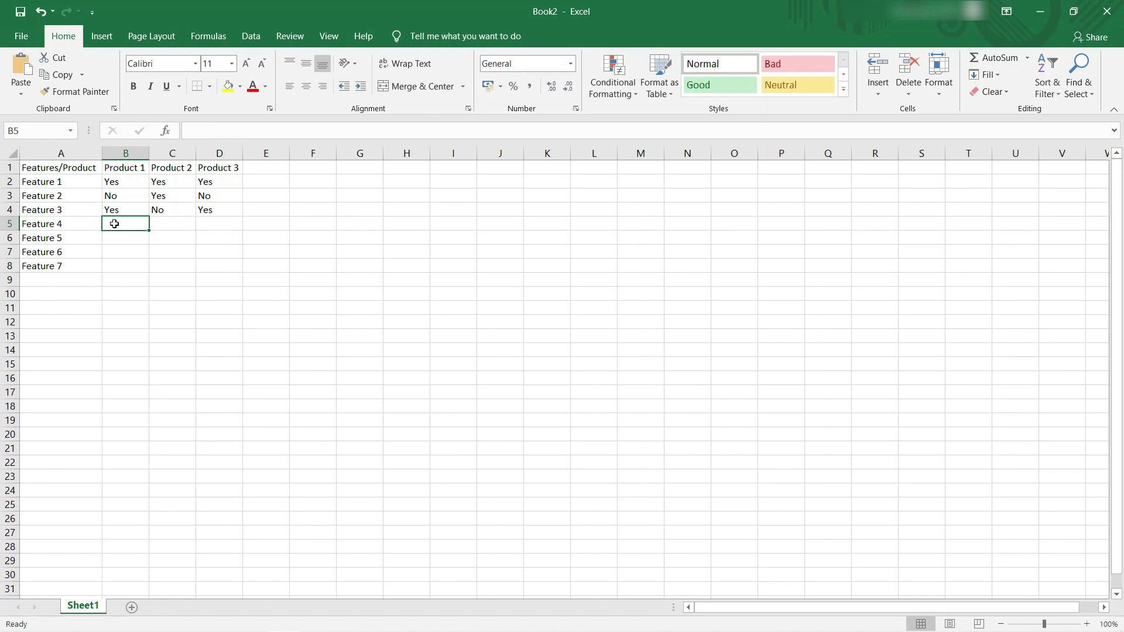
text(Yes)
key(Tab)
Step: Enter Yes for all three products in the Feature 5 row
text(Yes)
key(Tab)
text(No)
click(129, 245)
text(Yes)
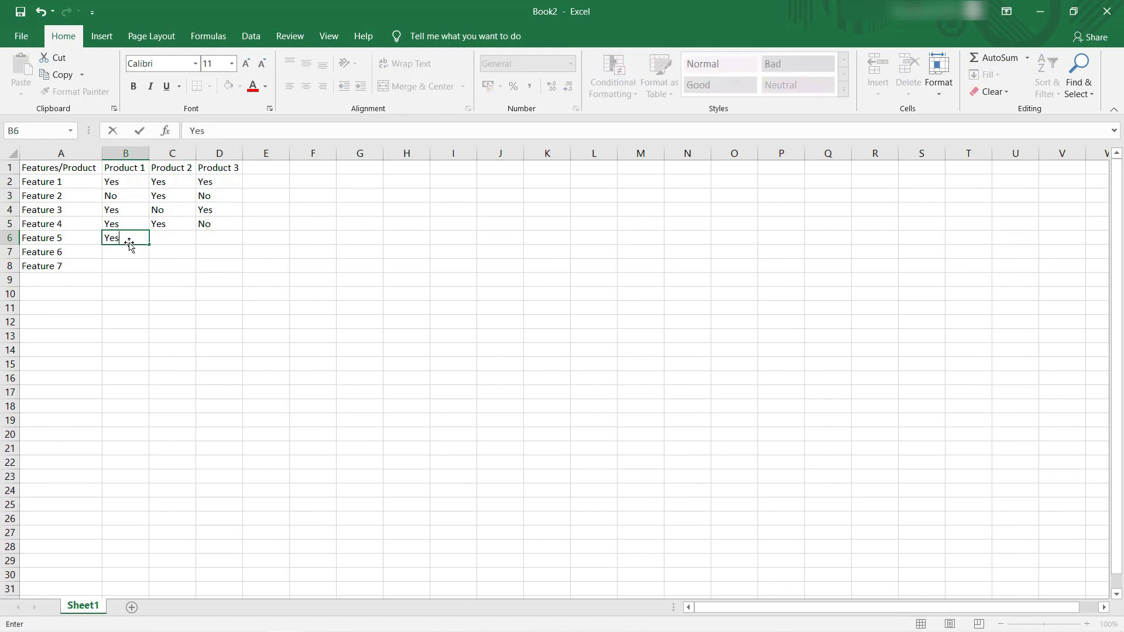
key(Tab)
text(Yes)
Step: Fill the Feature 6 row with No, Yes and Yes for Products 1 to 3
key(Tab)
text(Yes)
click(129, 251)
text(No)
key(Tab)
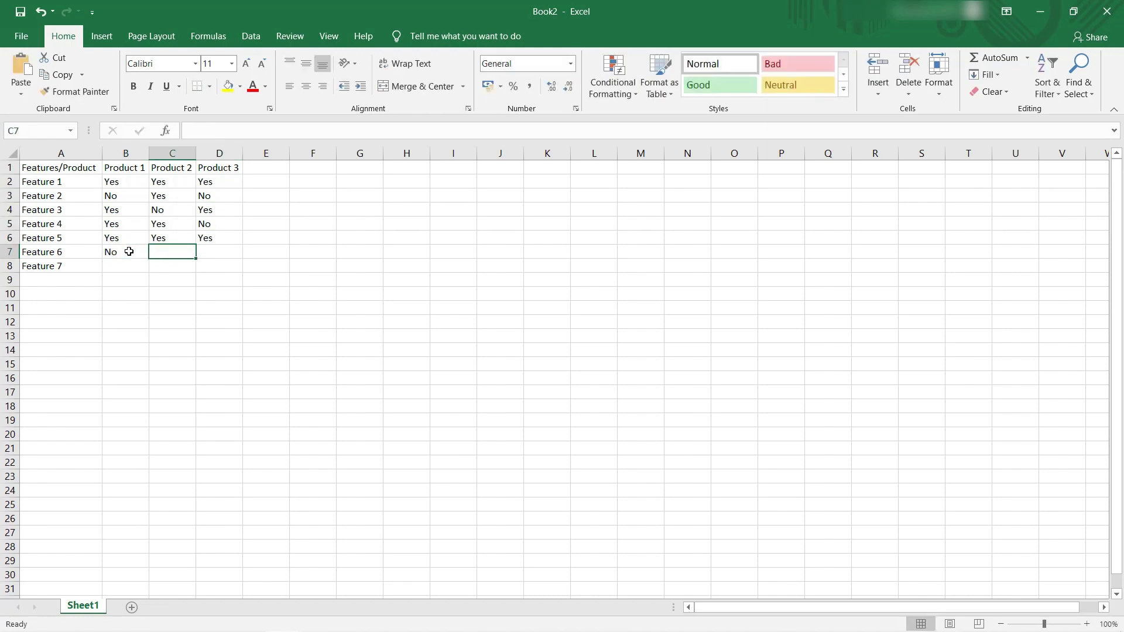
Step: Fill the Feature 7 row with Yes, No and Yes for Products 1 to 3
text(Yes)
key(Tab)
text(Yes)
click(121, 265)
text(Yes)
key(Tab)
text(No)
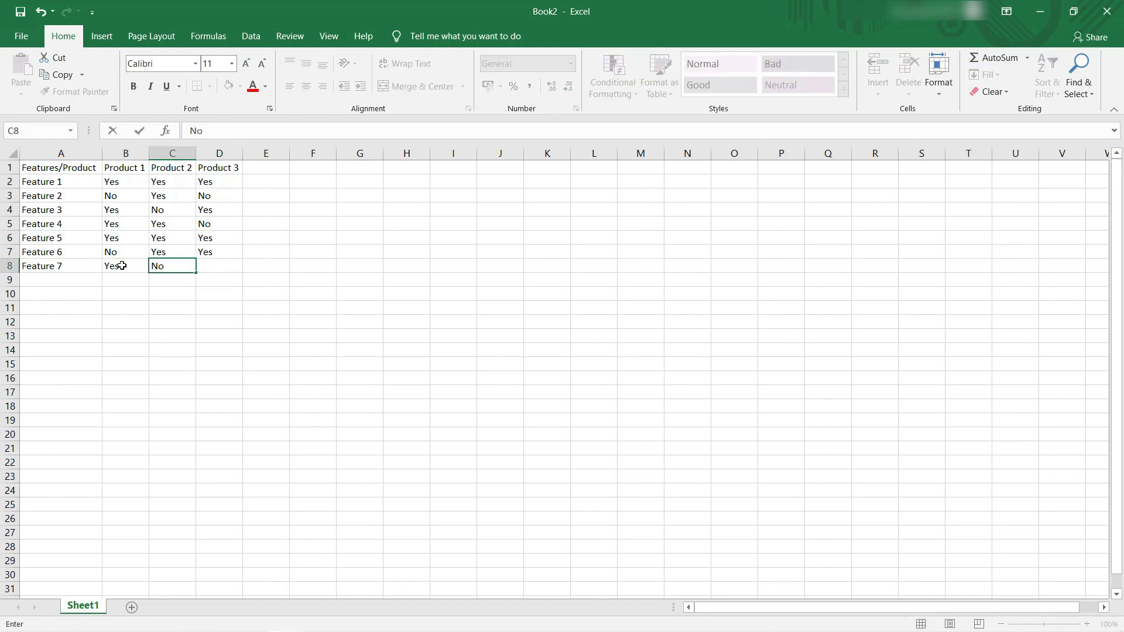
key(Tab)
text(Yes)
click(291, 257)
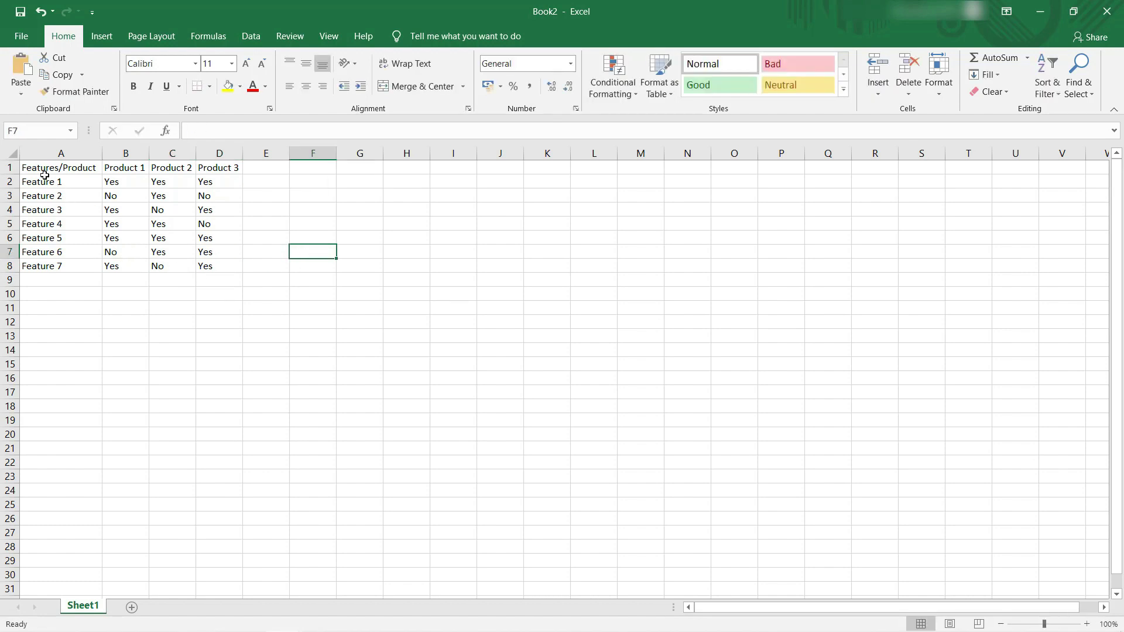
Step: Select the whole comparison table A1:D8 and open Quick Analysis for it
drag(37, 169, 217, 273)
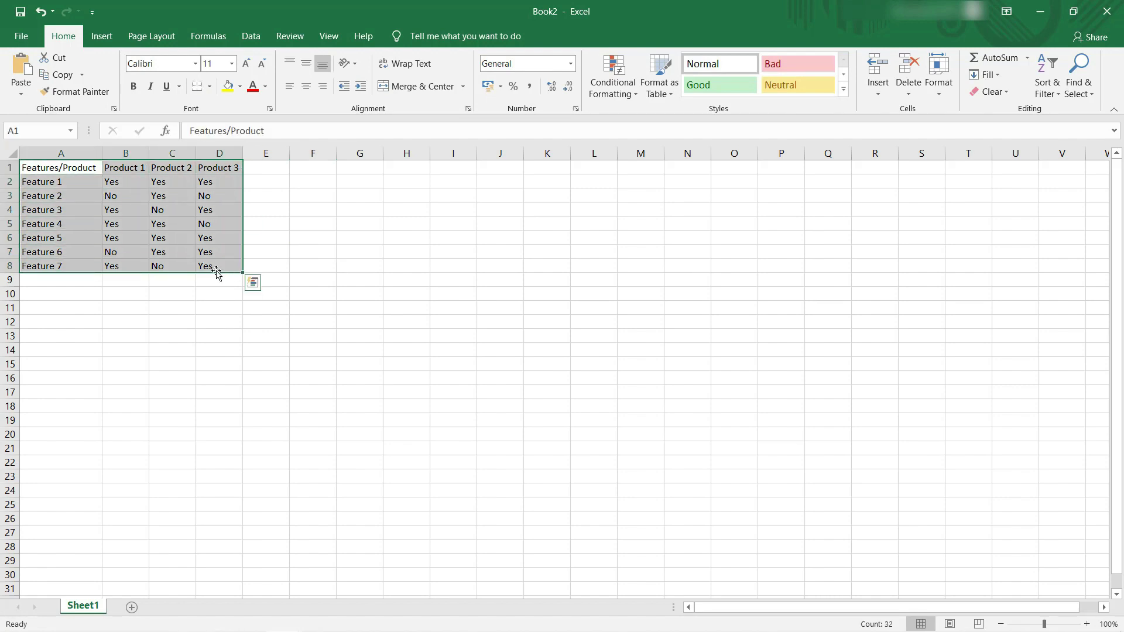
click(255, 290)
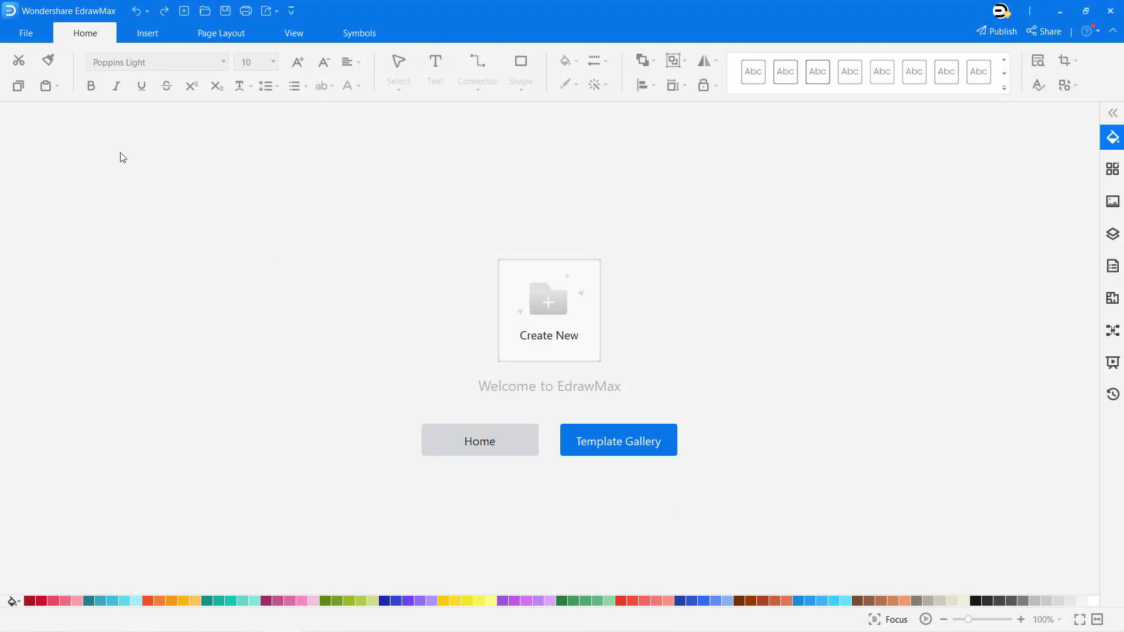
Step: In Wondershare EdrawMax, find the Comparison Chart templates among the basic graphs and charts for a new drawing
click(26, 34)
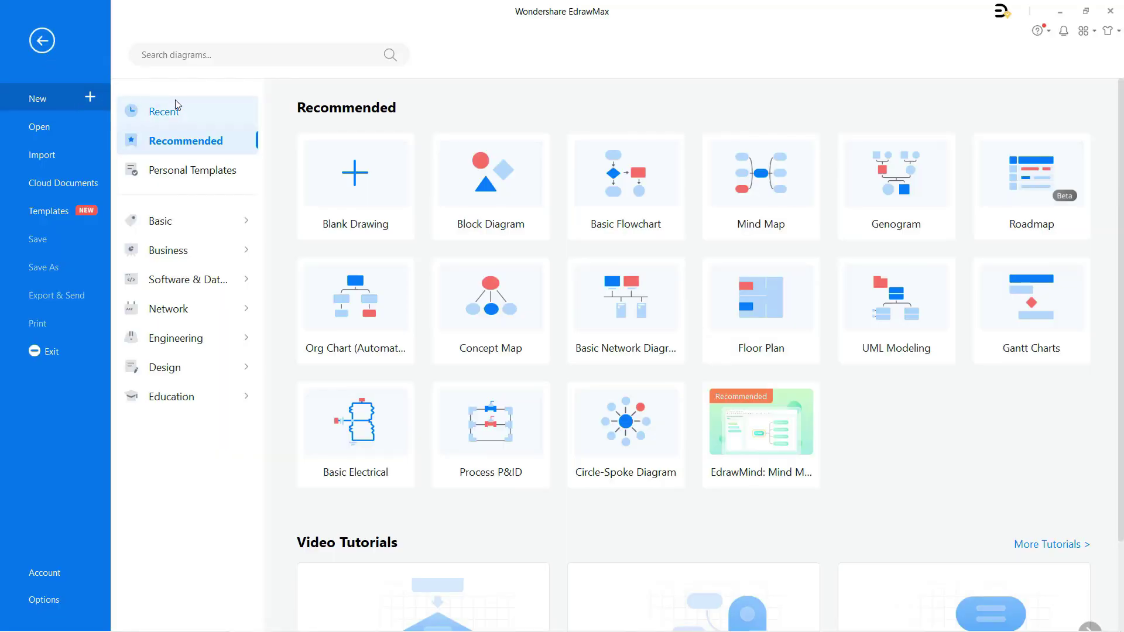
click(189, 222)
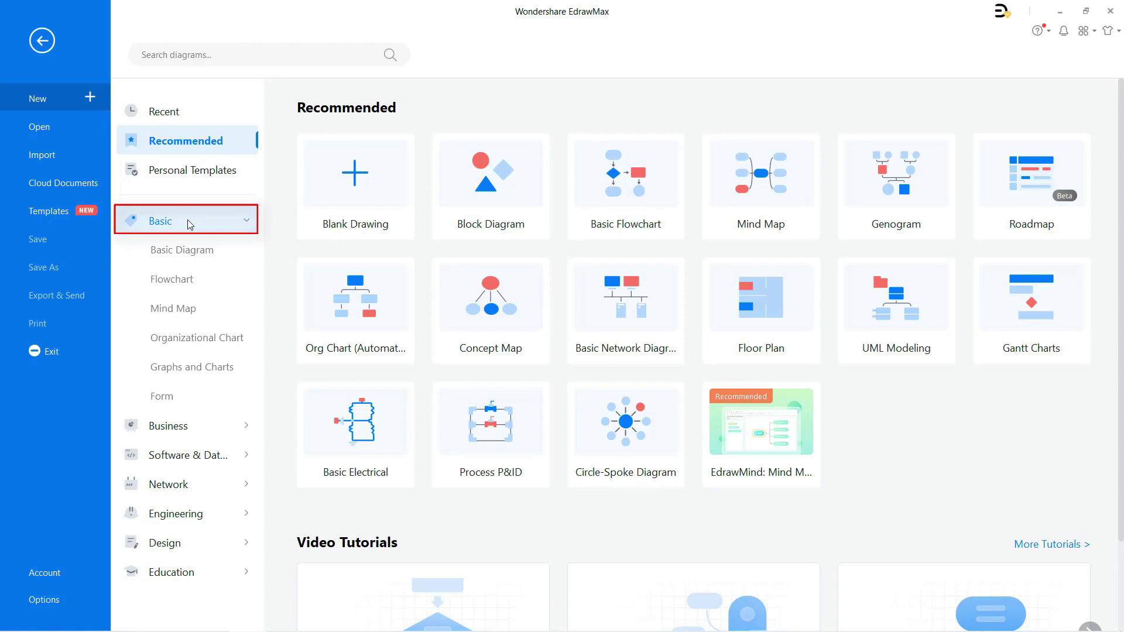
click(189, 369)
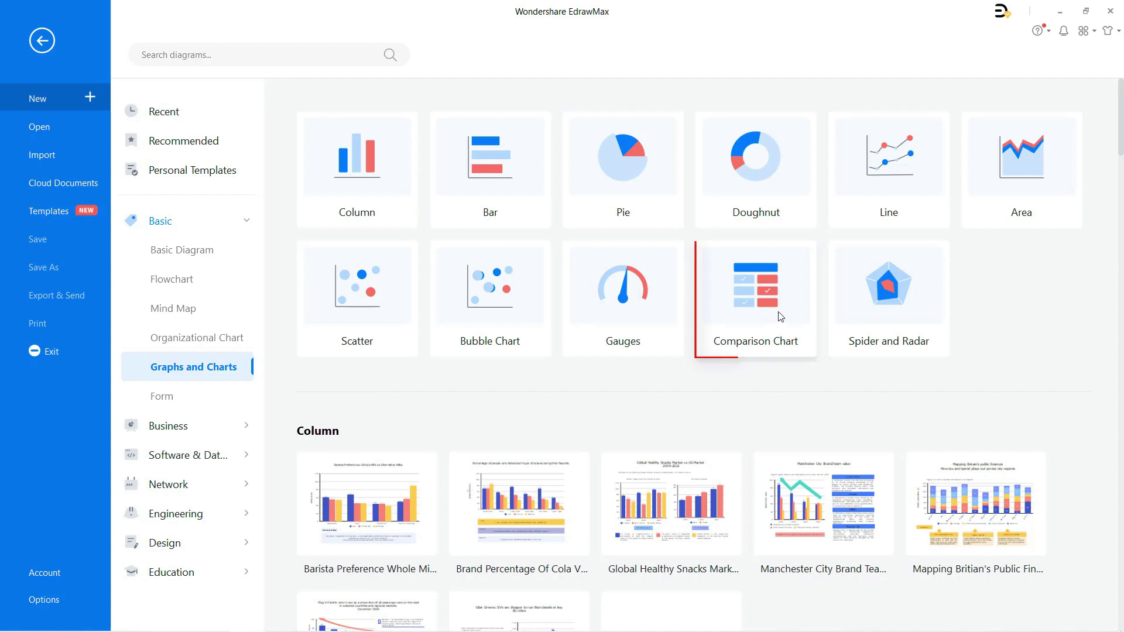
click(759, 319)
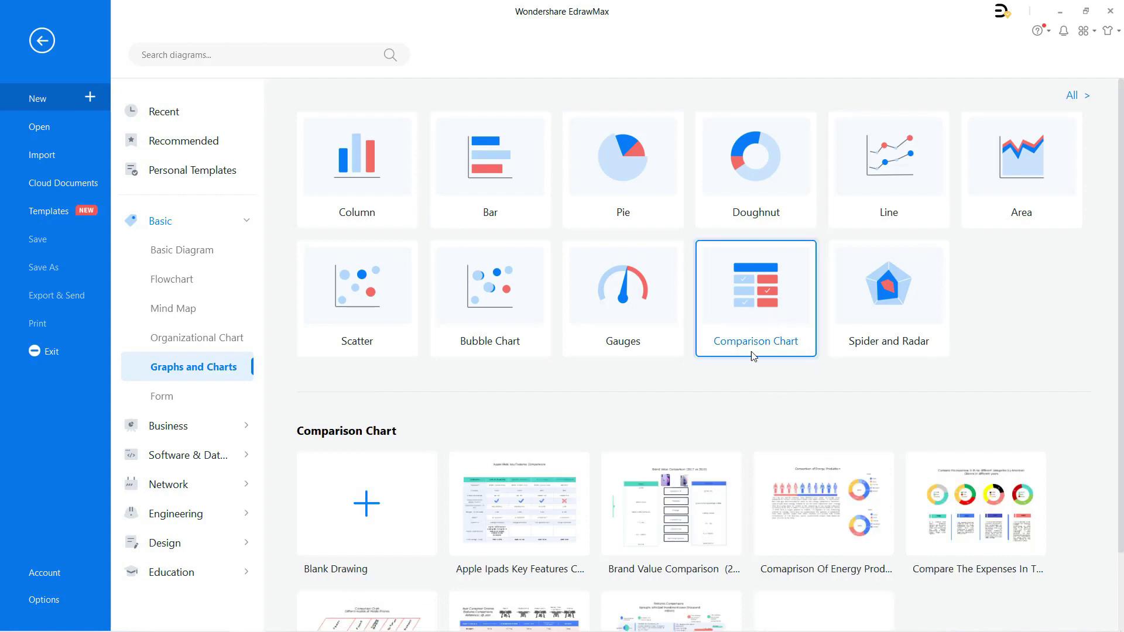
scroll(745, 378, down, 2)
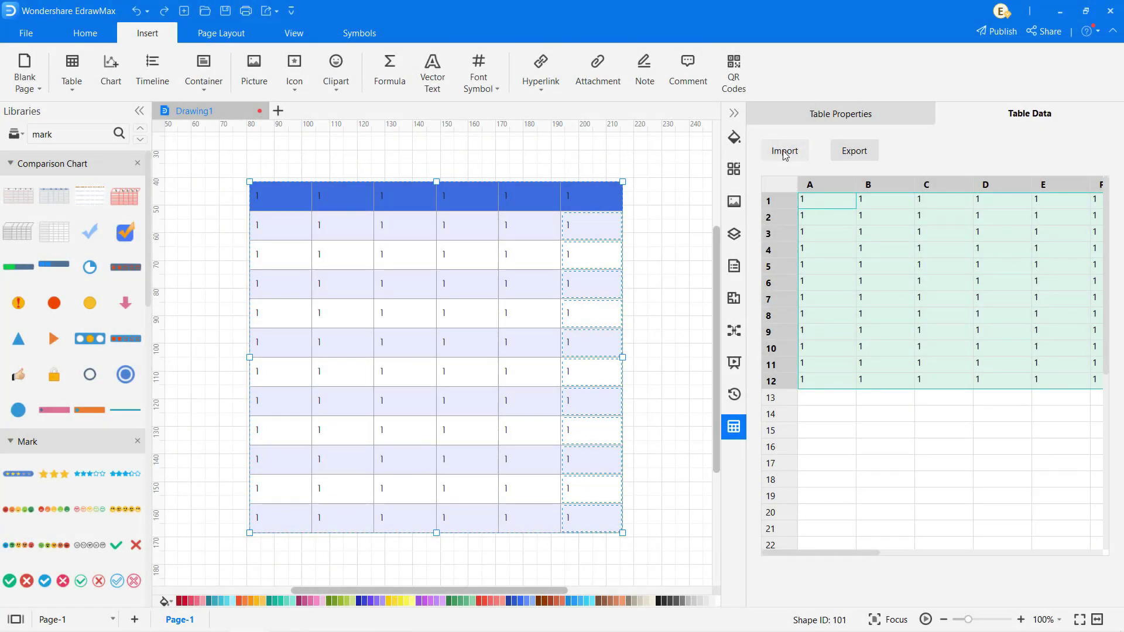
Step: Import the Dji Consumer Drones Features spreadsheet from the Desktop as the table's data
click(785, 157)
click(209, 109)
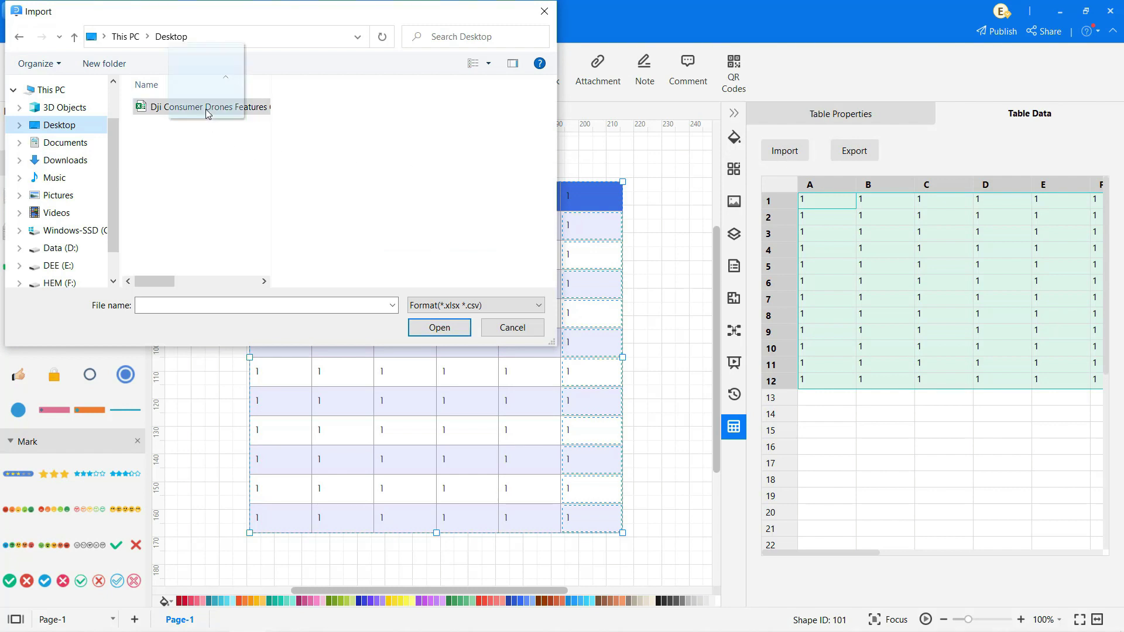
click(437, 327)
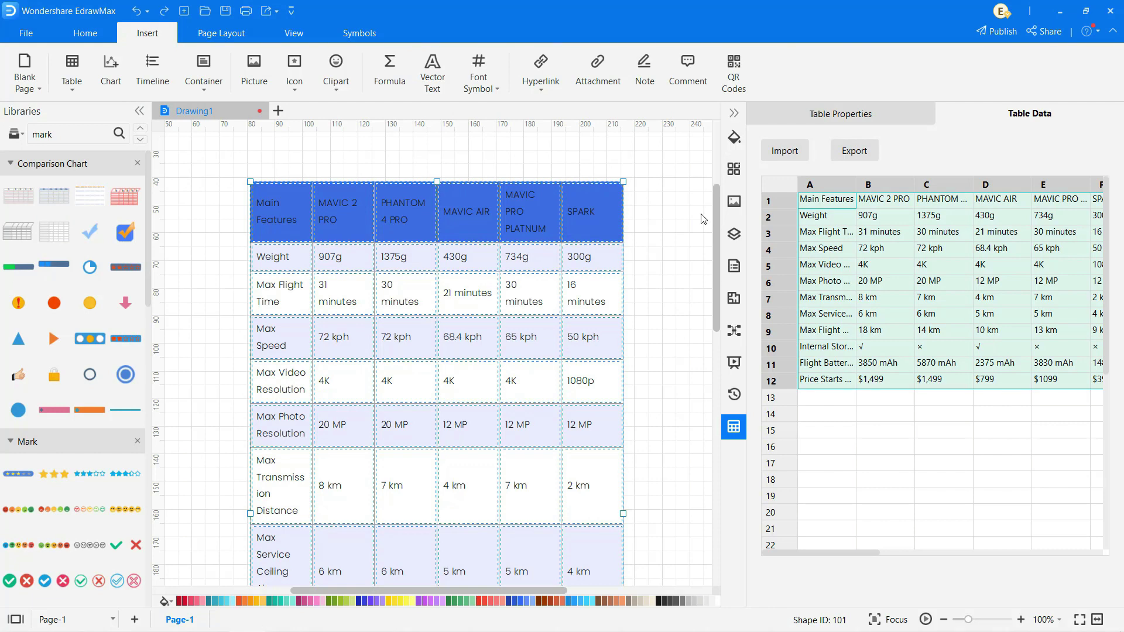
Step: Widen the imported drone table on both sides to about 233 mm
click(733, 114)
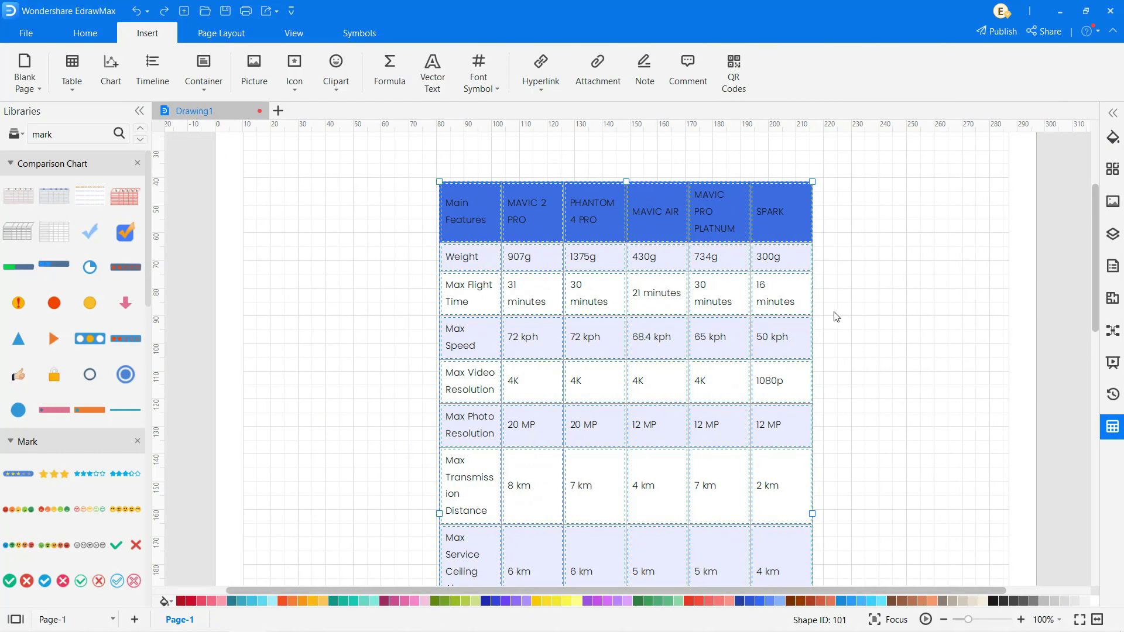
click(836, 317)
scroll(836, 317, down, 1)
scroll(836, 317, down, 1)
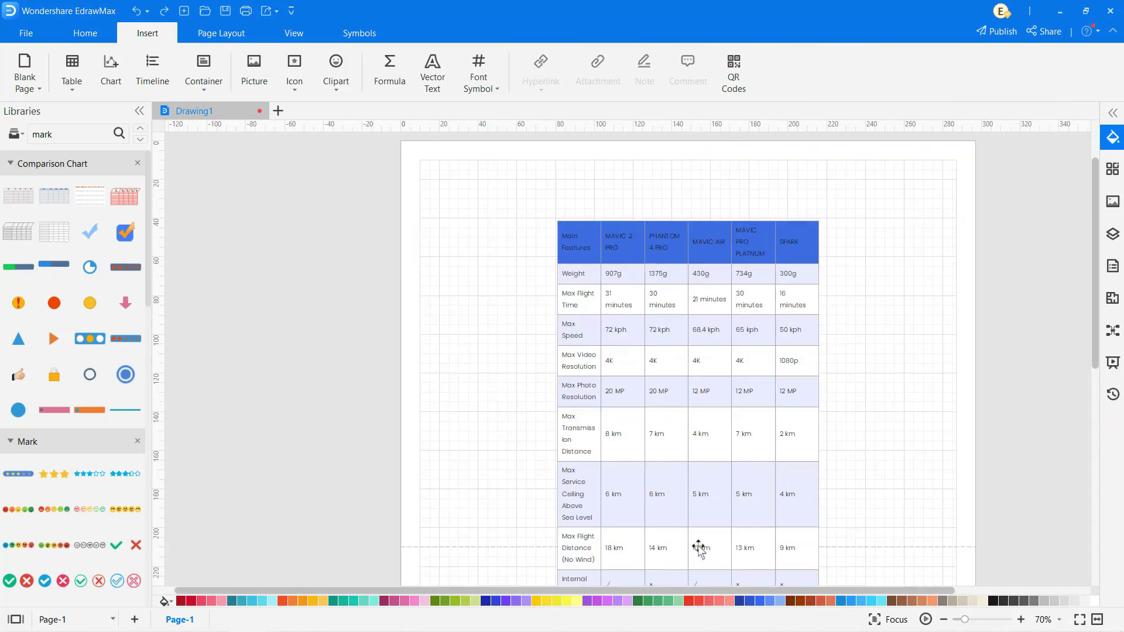
drag(698, 590, 733, 590)
click(742, 329)
drag(778, 455, 870, 456)
drag(515, 412, 424, 413)
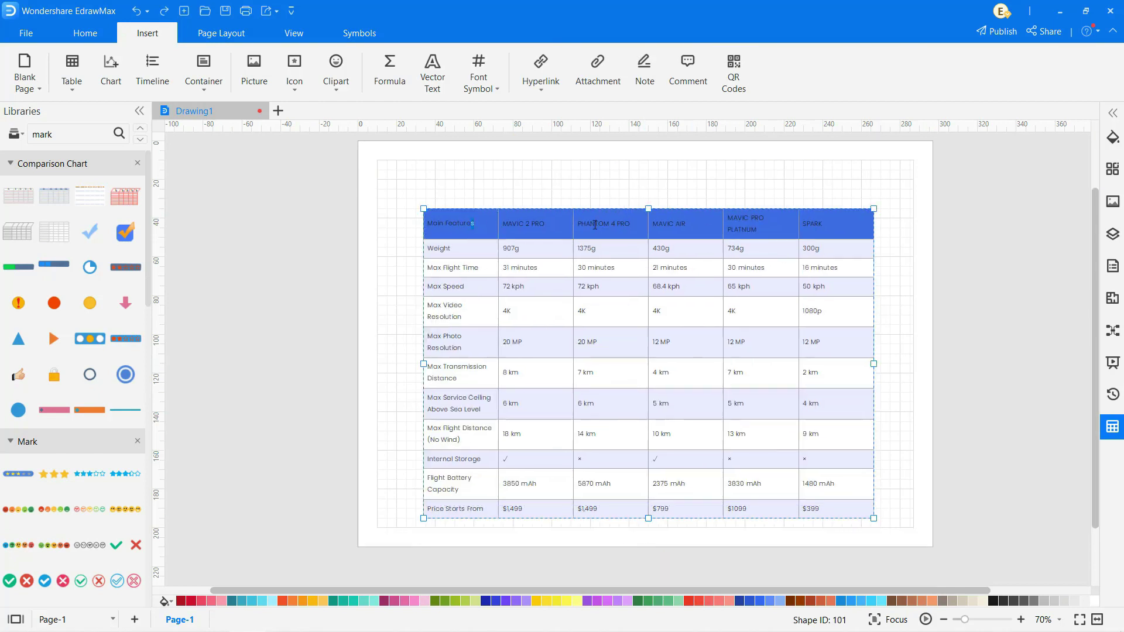
Step: Make the text of all header cells from Main Features to SPARK bold and white
click(479, 225)
key(ctrl+b)
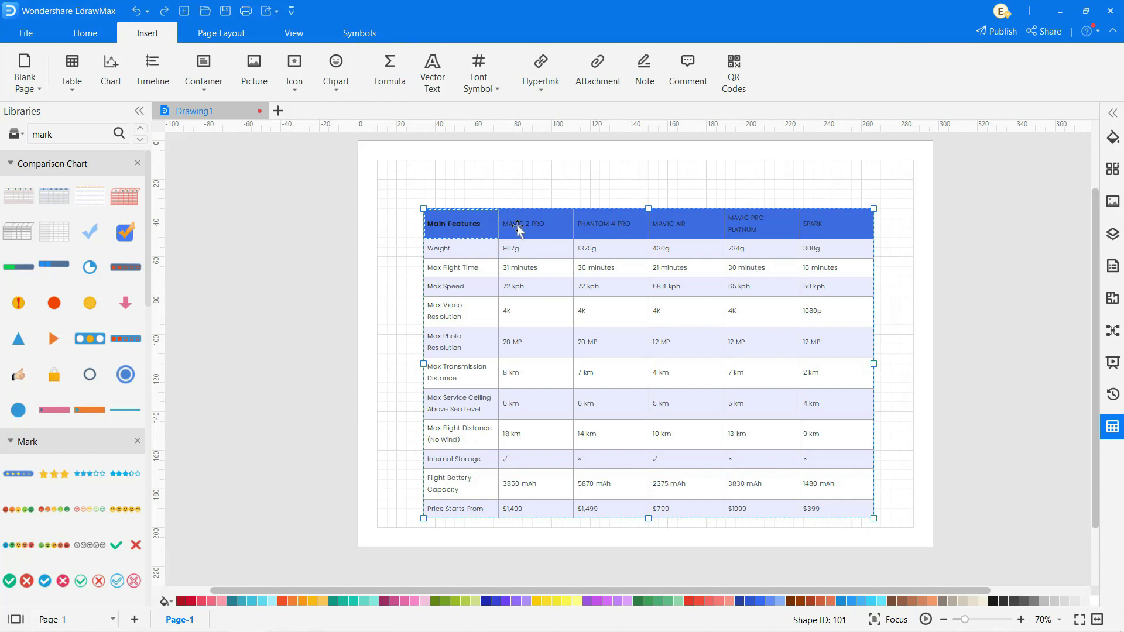
click(518, 227)
key(ctrl+b)
click(72, 37)
click(357, 86)
click(362, 163)
click(535, 230)
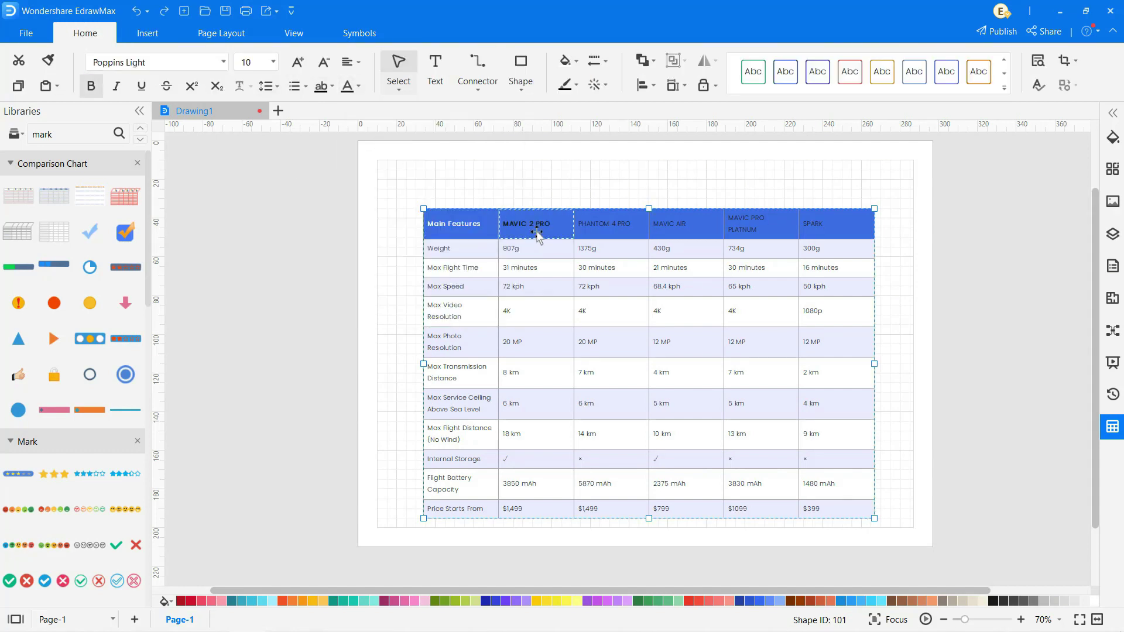
click(357, 87)
click(365, 163)
drag(607, 230, 826, 225)
key(ctrl+b)
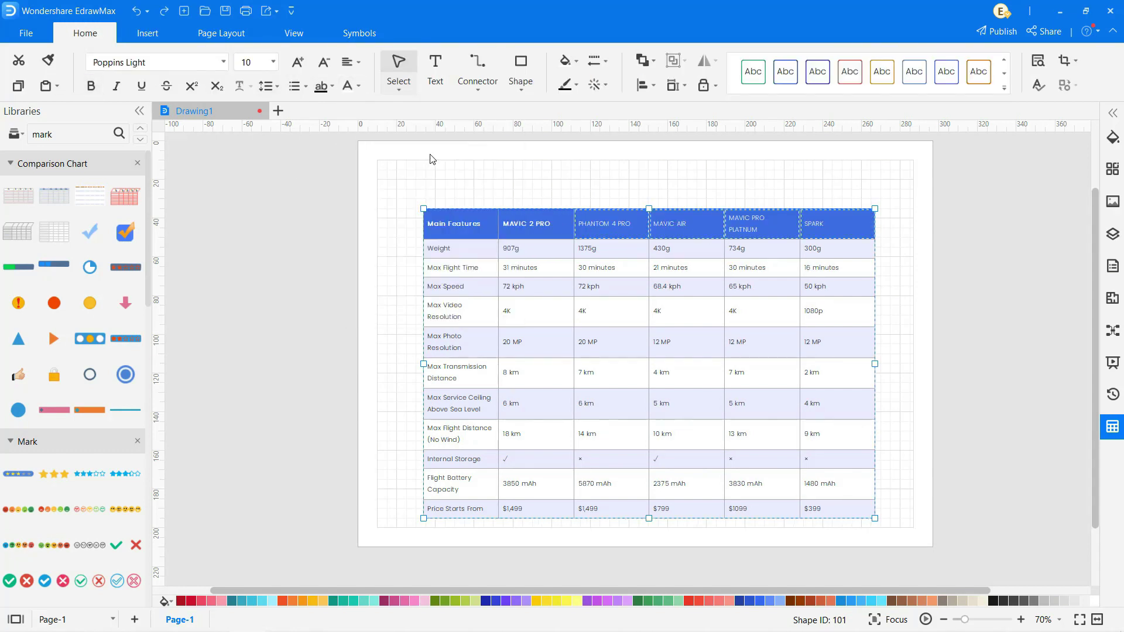
Step: Bold the feature names in the first column and widen the table on both sides to about 255 mm
drag(454, 248, 474, 475)
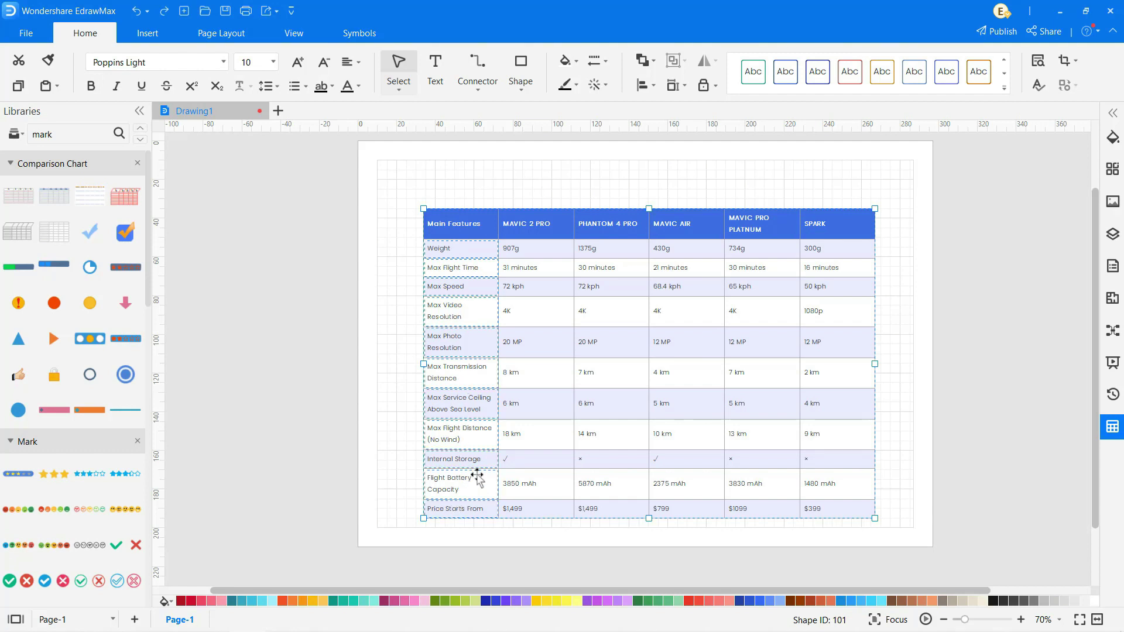
key(ctrl+b)
drag(424, 376, 397, 376)
drag(872, 377, 887, 377)
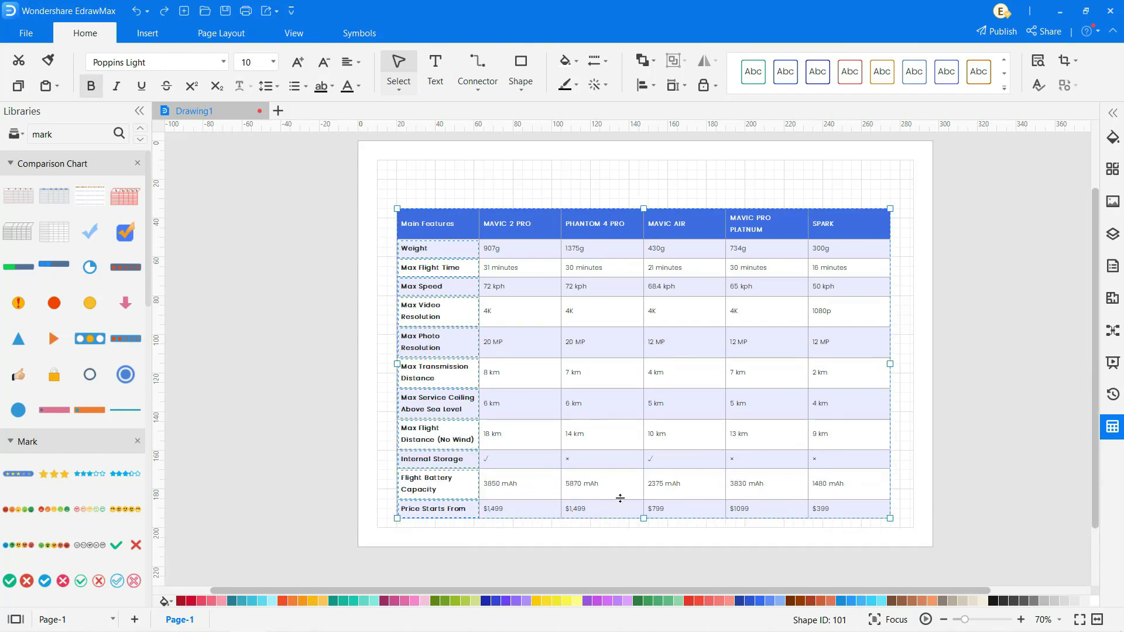
Step: Centre the text of all drone value cells from the Weight row to the Price Starts From row
drag(515, 249, 828, 489)
click(350, 62)
click(413, 147)
click(582, 170)
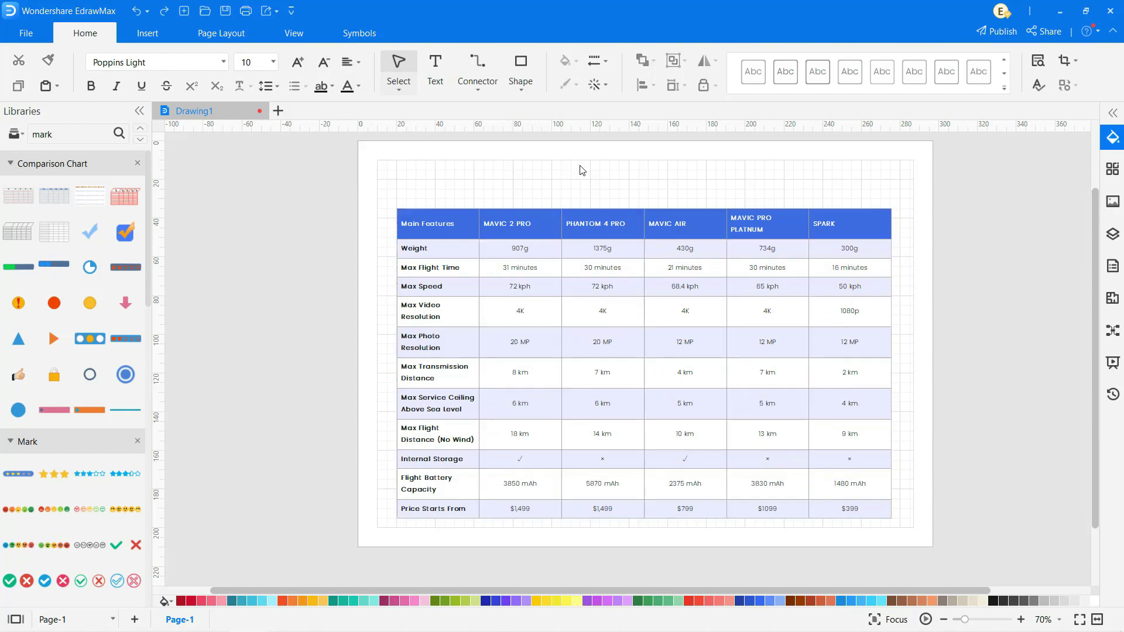
Step: Add a text box above the first table column reading "XXX Consumer Drones Features Comparisions" with "Reference : dji.com" on a new line
click(443, 69)
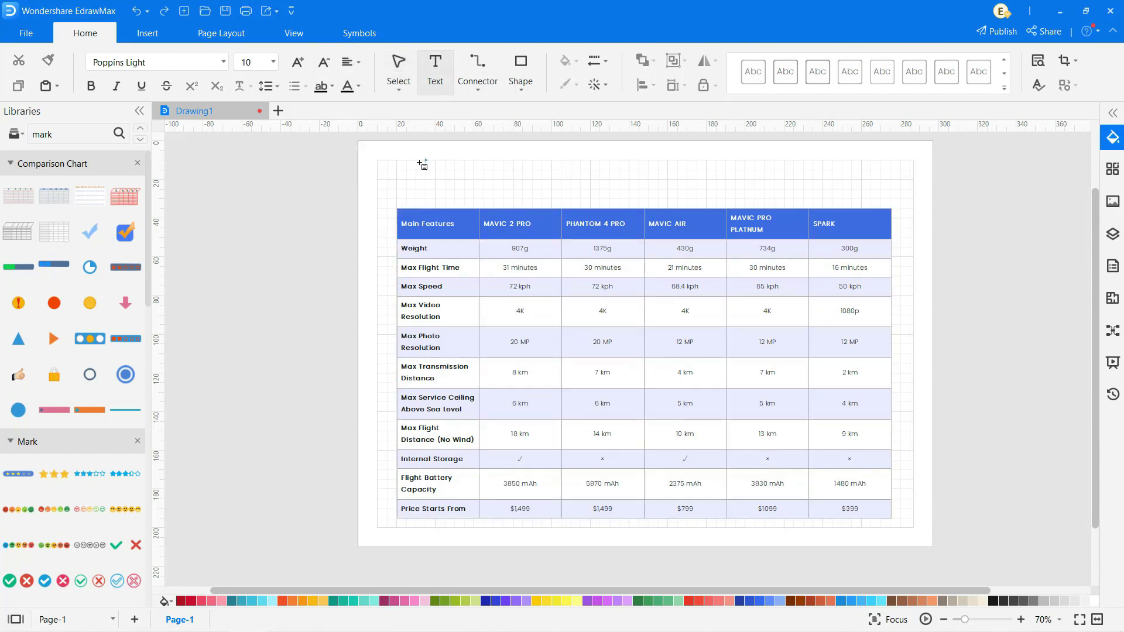
drag(465, 196, 473, 199)
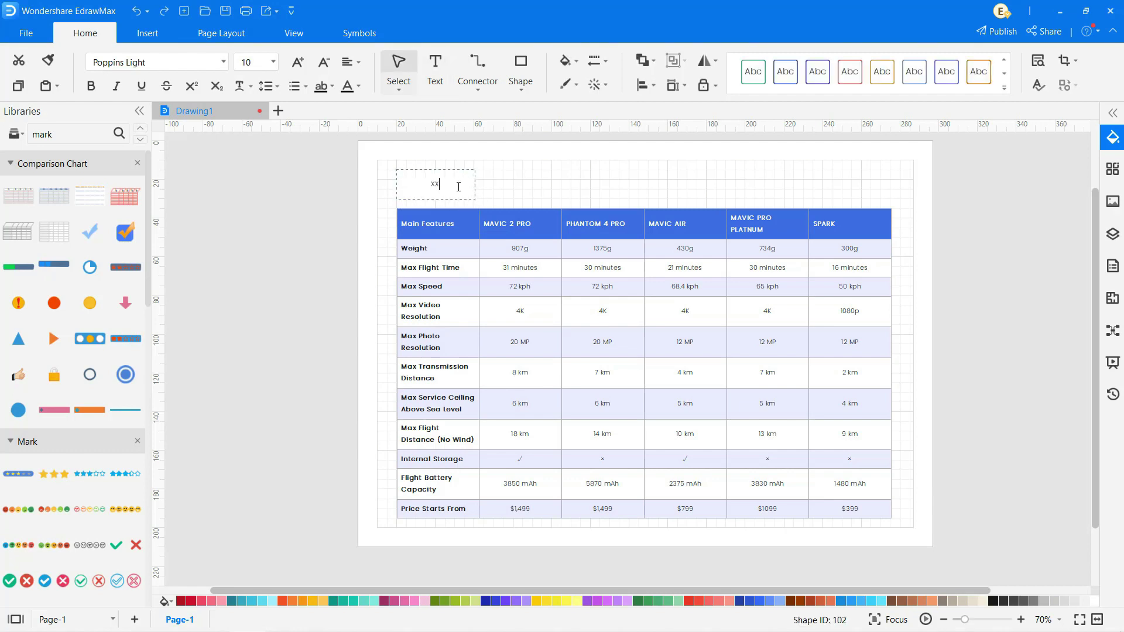
text(XXX Consumer Drones Features Comparisions)
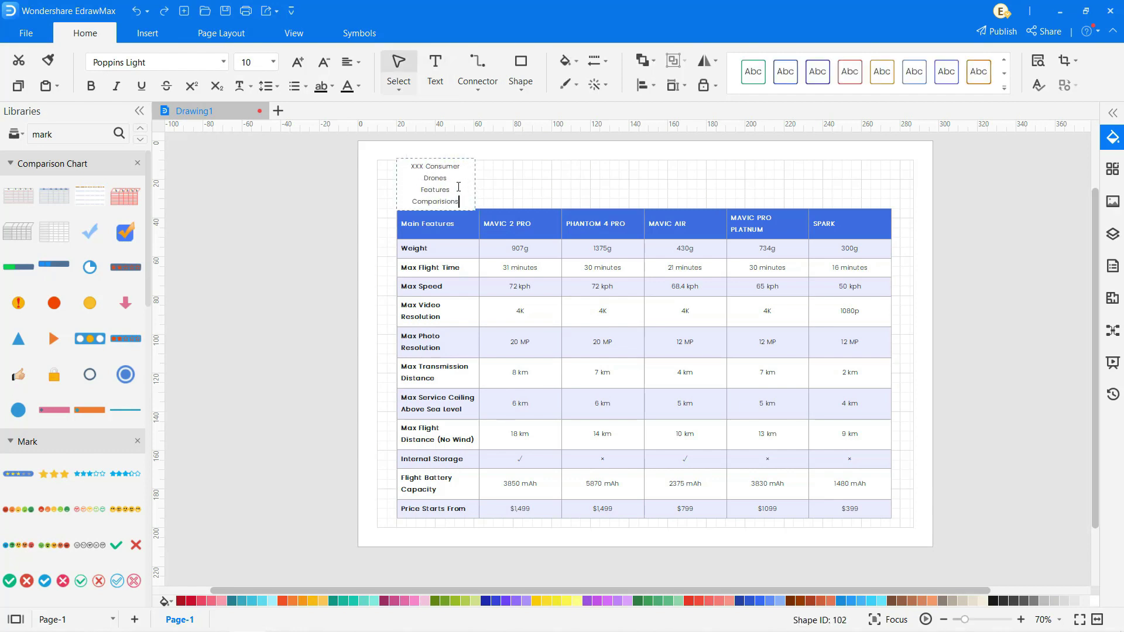
key(Return)
text(Reference : dji.com)
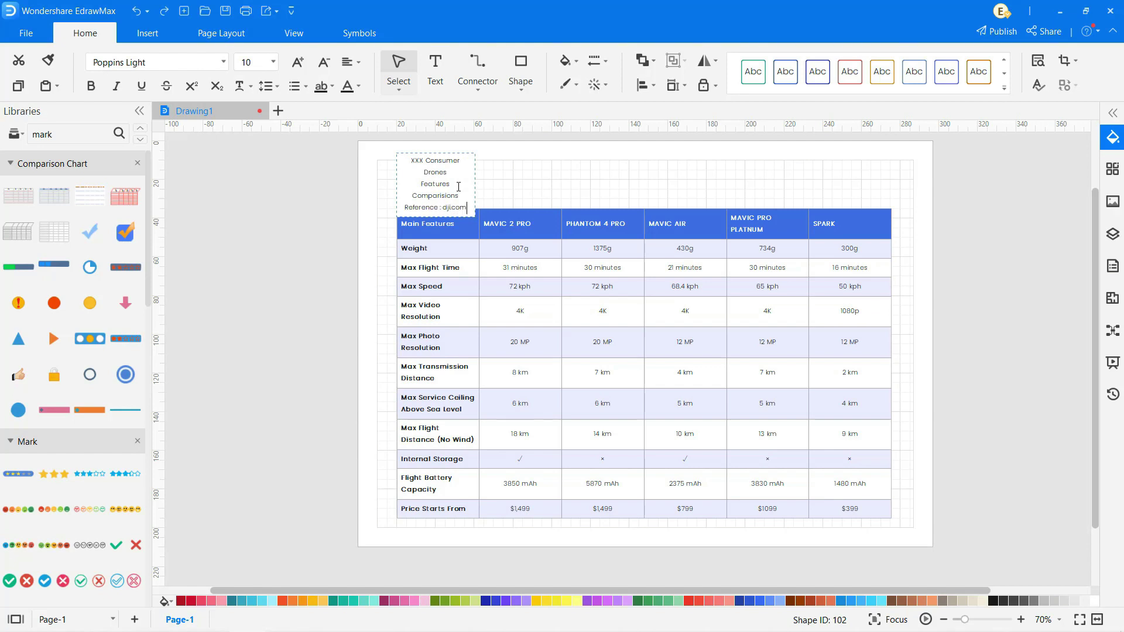
Step: Italicise the reference line, bold the chart title, and fit the text box just above the Main Features header
key(shift+Home)
click(117, 87)
drag(459, 198, 407, 158)
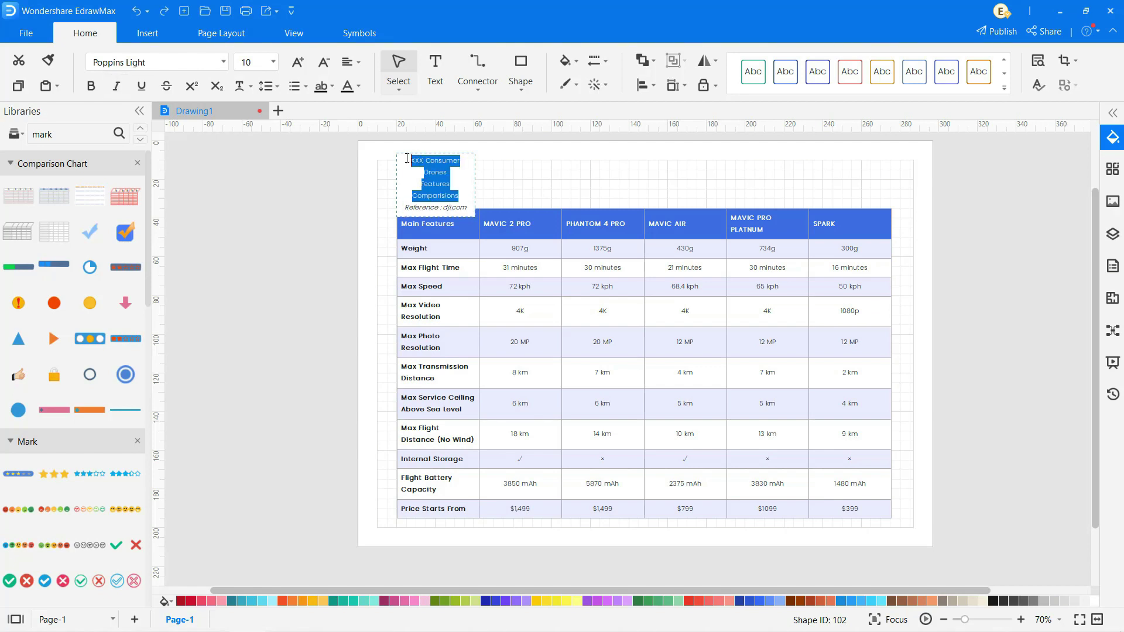
click(91, 86)
key(Escape)
drag(475, 184, 461, 157)
click(541, 182)
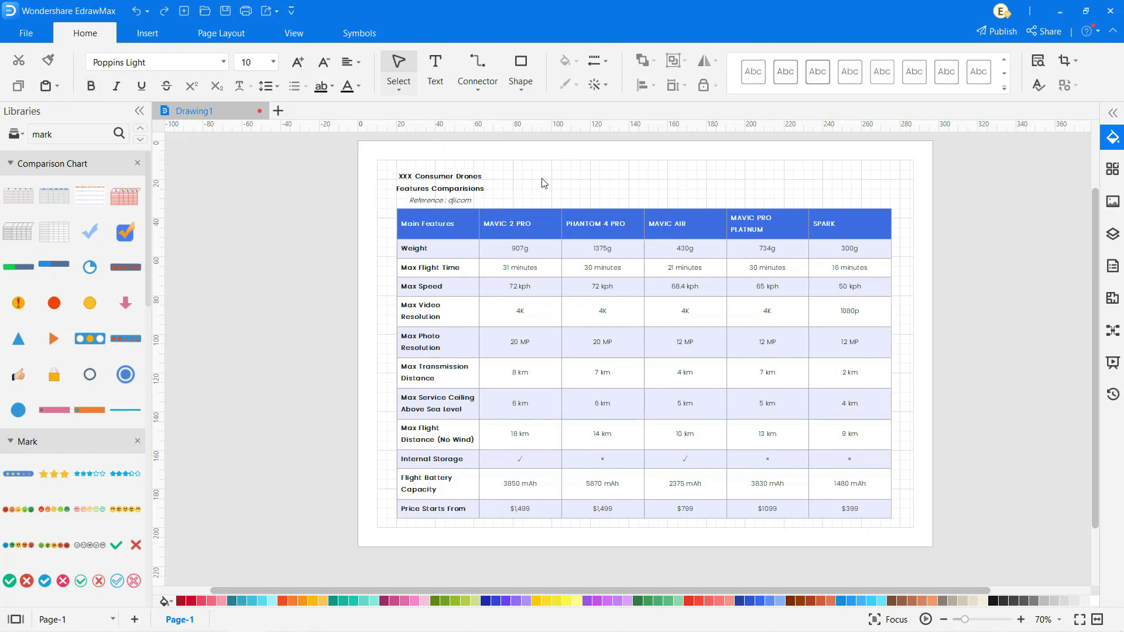
Step: Place alternating red and yellow drone symbols above the five product columns, from MAVIC 2 PRO to SPARK
scroll(69, 352, down, 10)
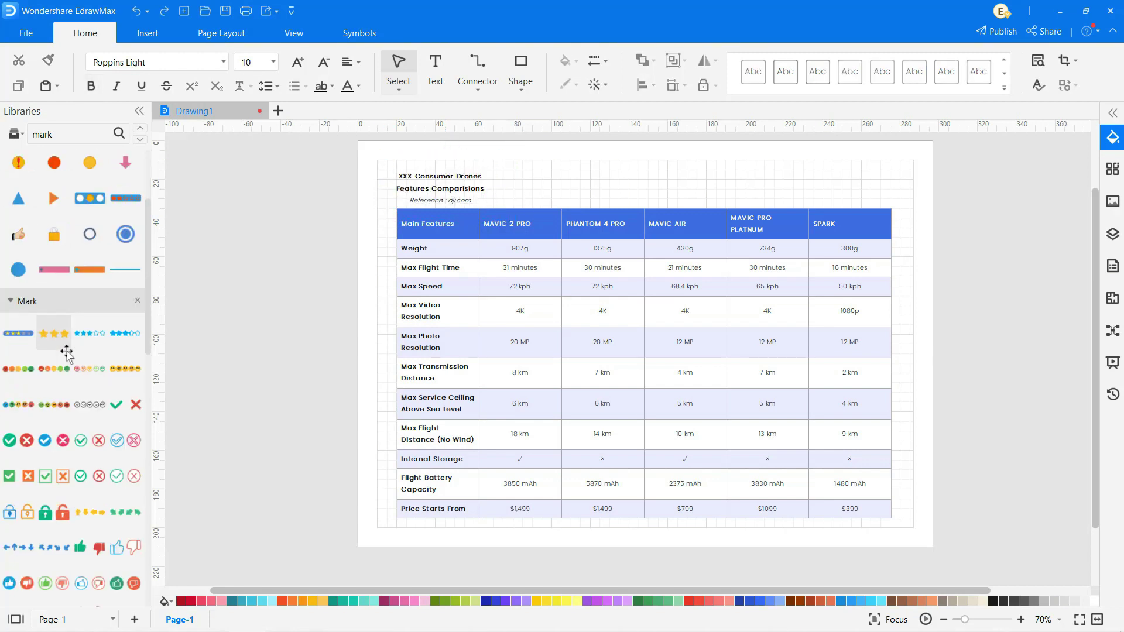
drag(68, 356, 688, 180)
click(606, 187)
key(Delete)
drag(685, 180, 747, 181)
drag(744, 179, 847, 179)
mouse_move(90, 373)
mouse_down()
mouse_move(600, 201)
mouse_move(603, 189)
mouse_move(768, 189)
mouse_up()
click(355, 146)
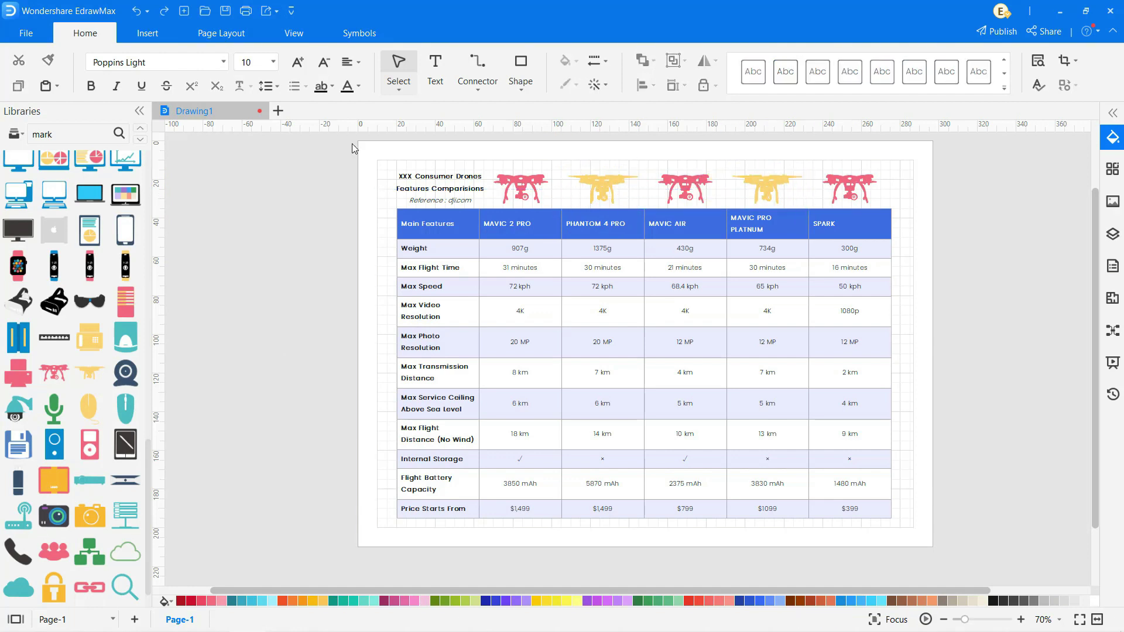
Step: Label each of the five drone symbols with the text "Example Image" placed above it
click(435, 70)
mouse_move(489, 156)
mouse_down()
mouse_move(552, 174)
mouse_move(679, 171)
mouse_up()
text(Example Image)
click(527, 149)
click(531, 166)
drag(670, 172, 755, 170)
ctrl+drag(761, 169, 847, 168)
click(915, 183)
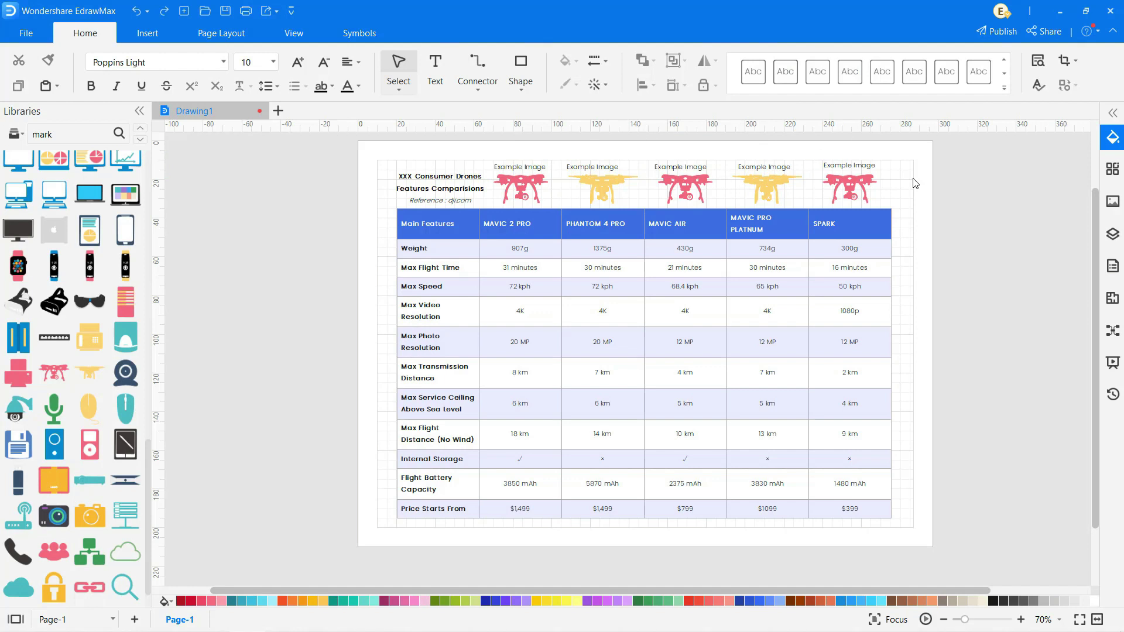
Step: Shrink the page to fit the drone comparison chart
right_click(955, 205)
click(956, 367)
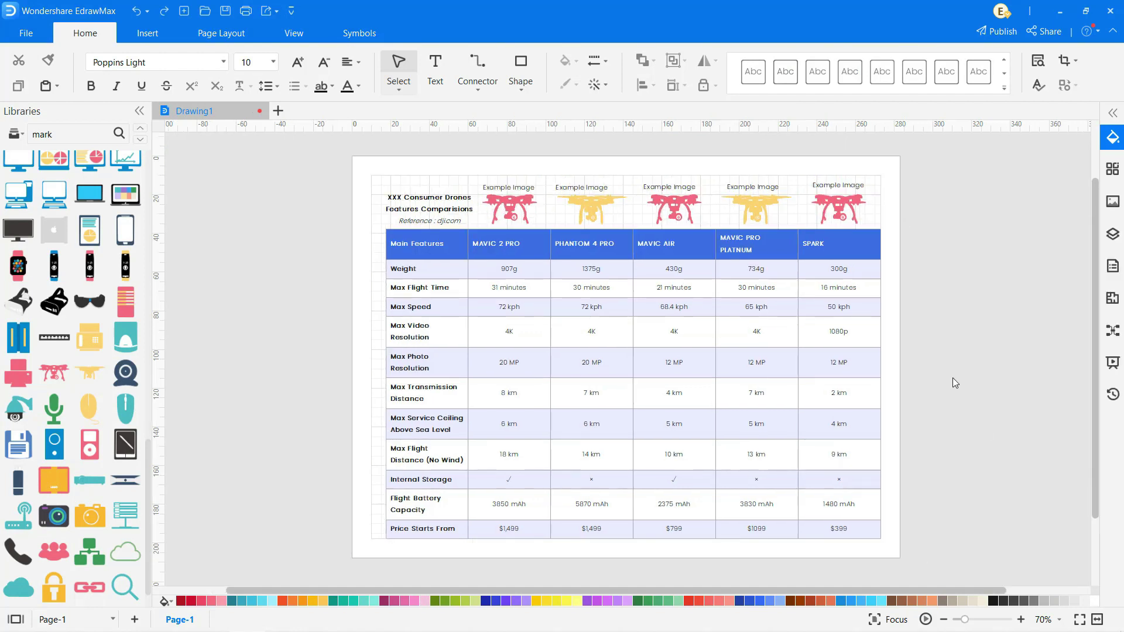
Step: Hide the rulers and gridlines and present the chart from the current page
click(294, 32)
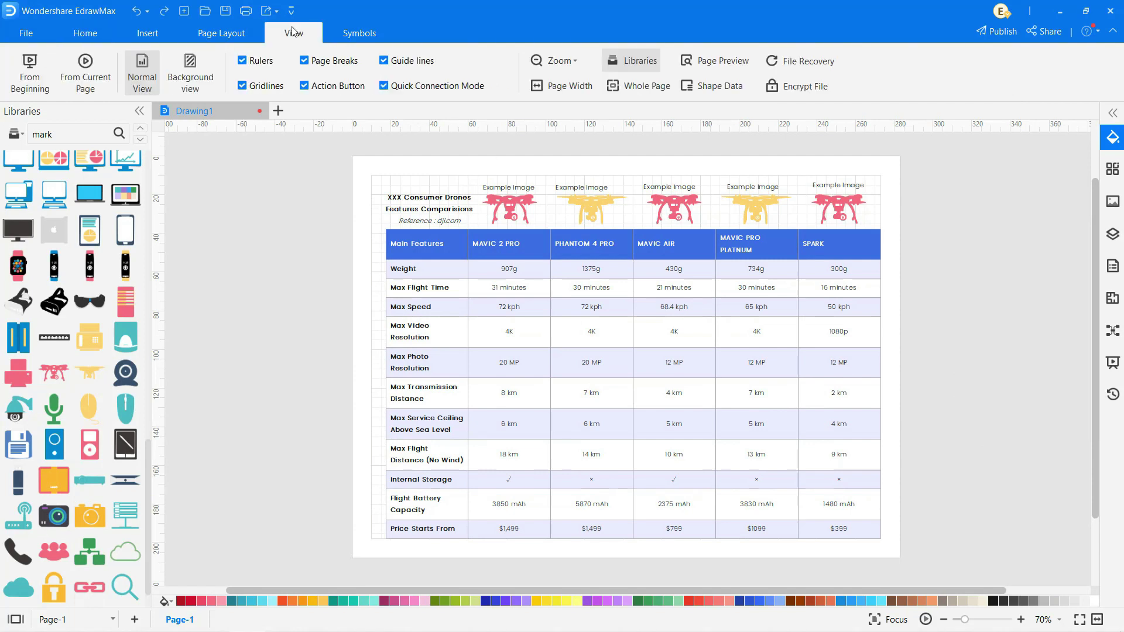
click(257, 61)
click(260, 88)
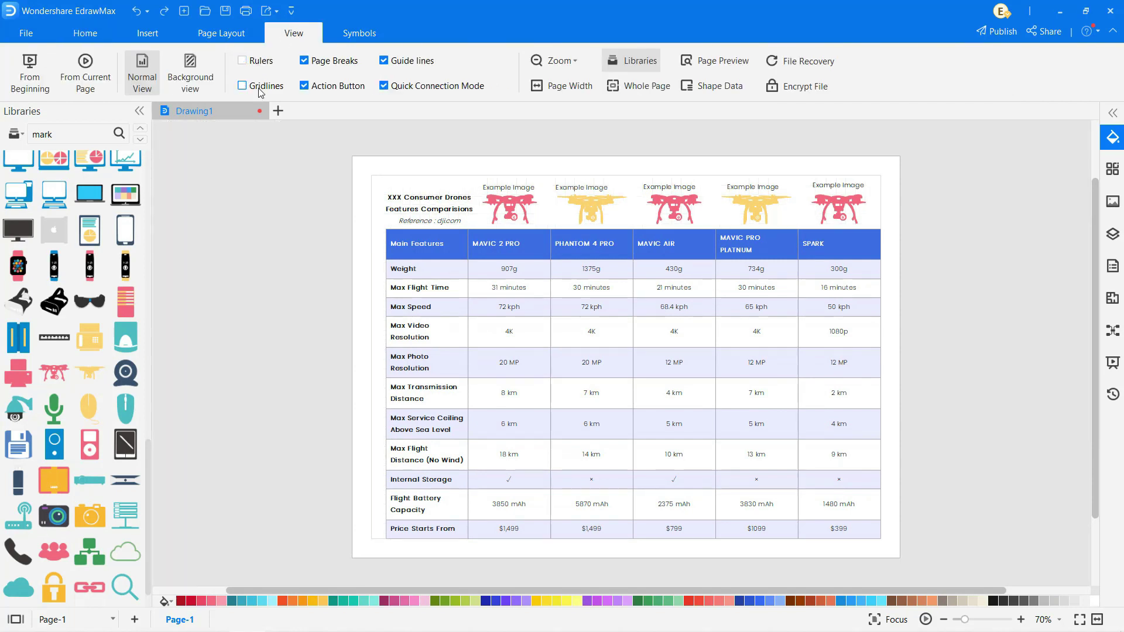
click(85, 77)
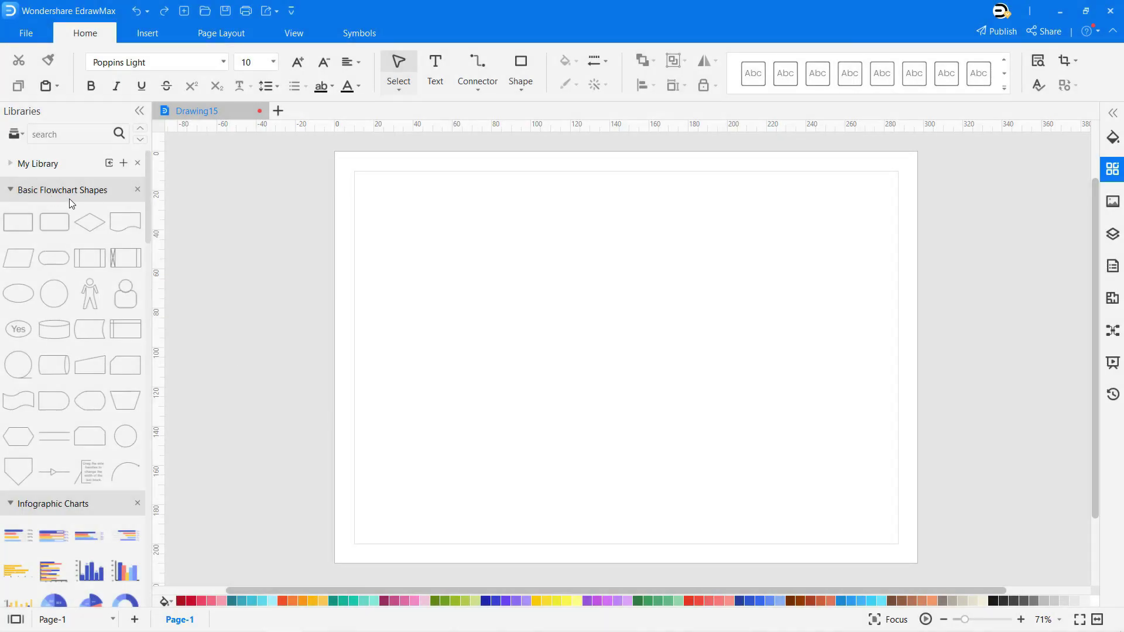
Step: Place a flowchart rectangle in the upper-left area of the blank drawing and label it "9/10" in bold 18 pt text
scroll(69, 235, down, 15)
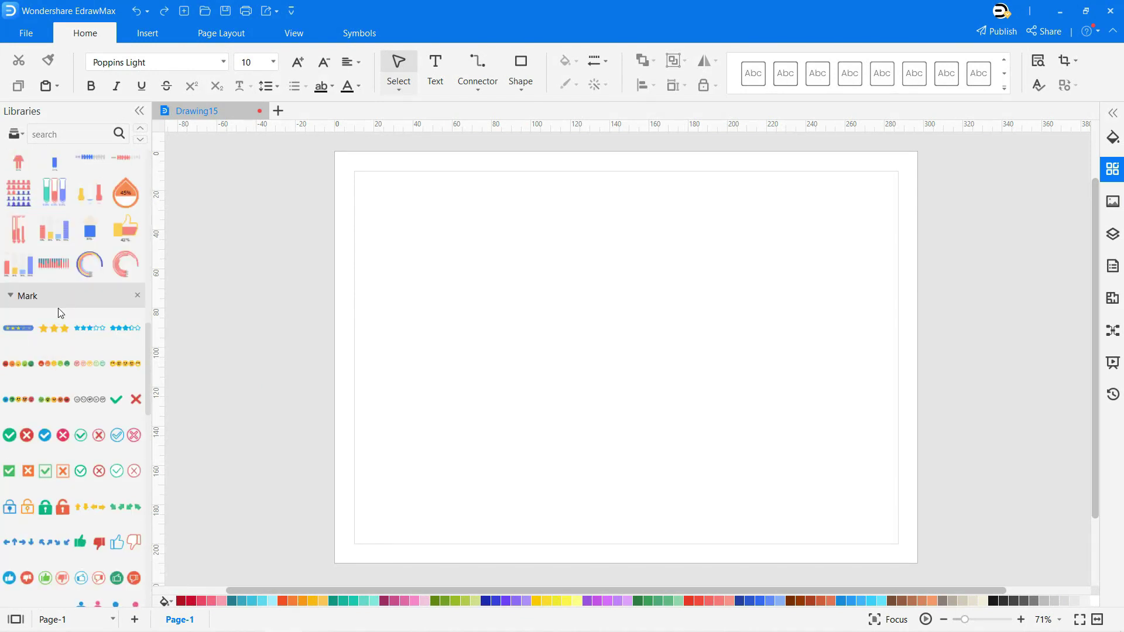
scroll(58, 307, down, 15)
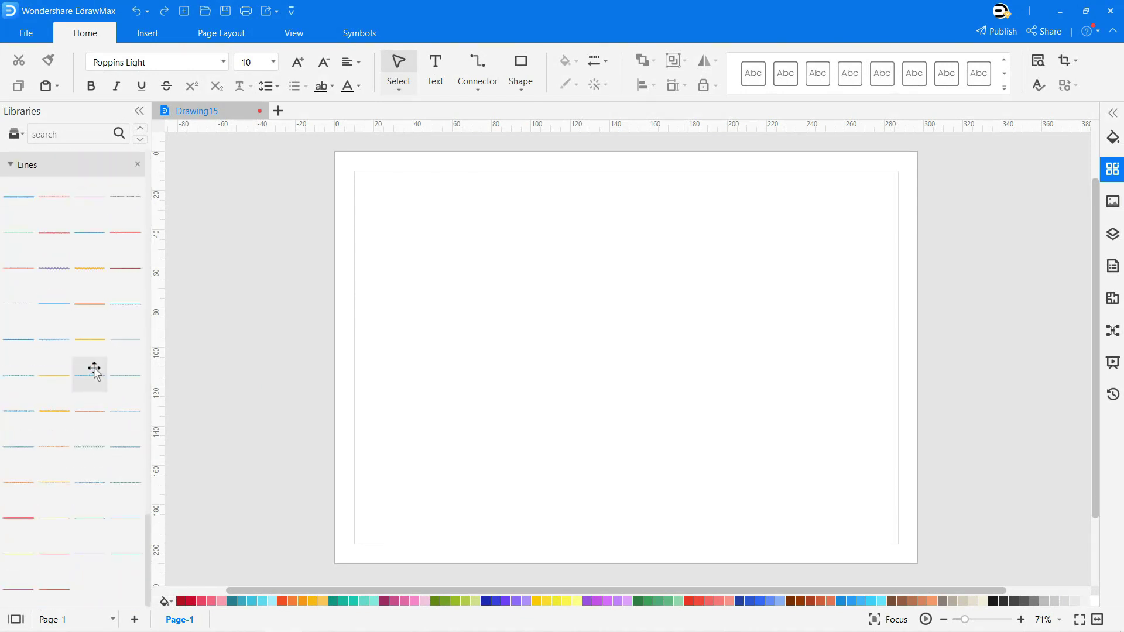
scroll(95, 360, up, 20)
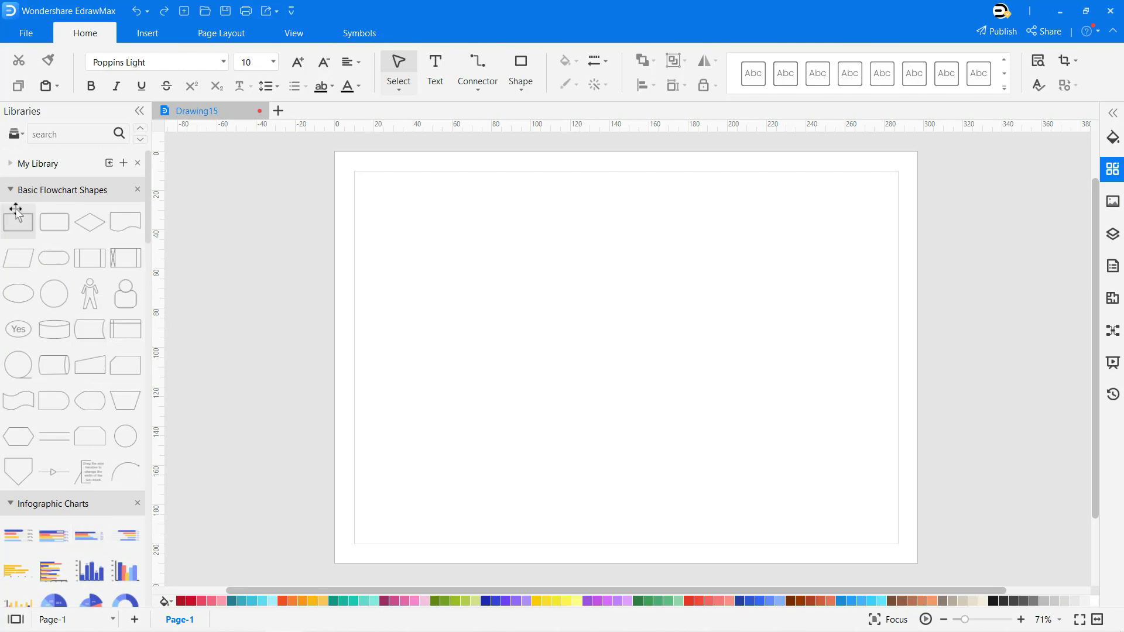
drag(18, 220, 412, 272)
double_click(413, 273)
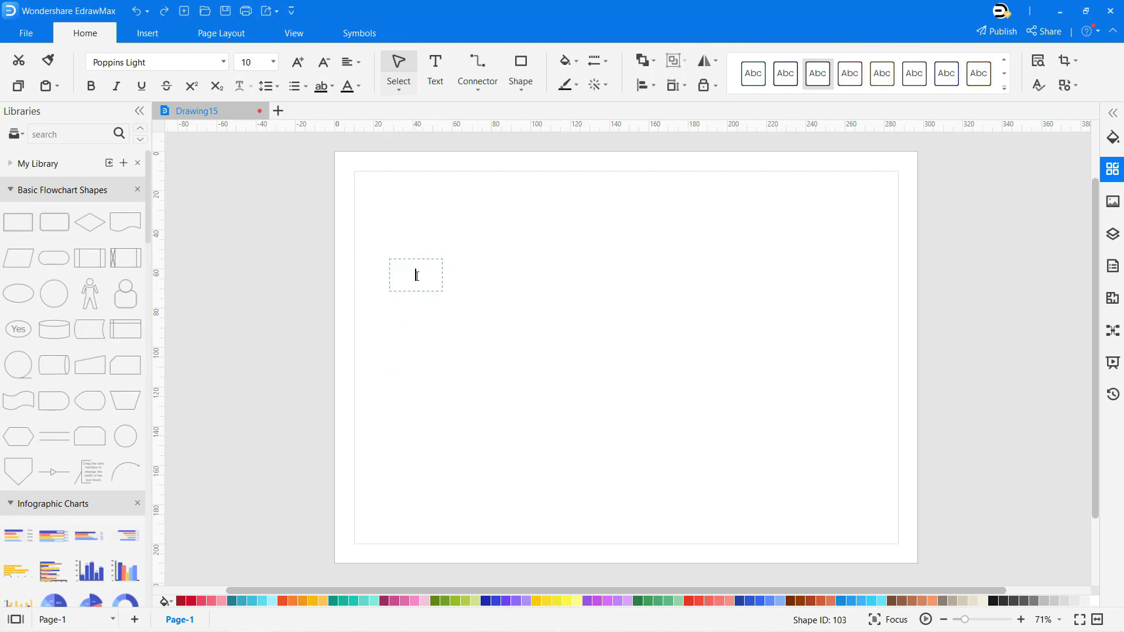
key(ctrl+b)
click(298, 62)
click(297, 62)
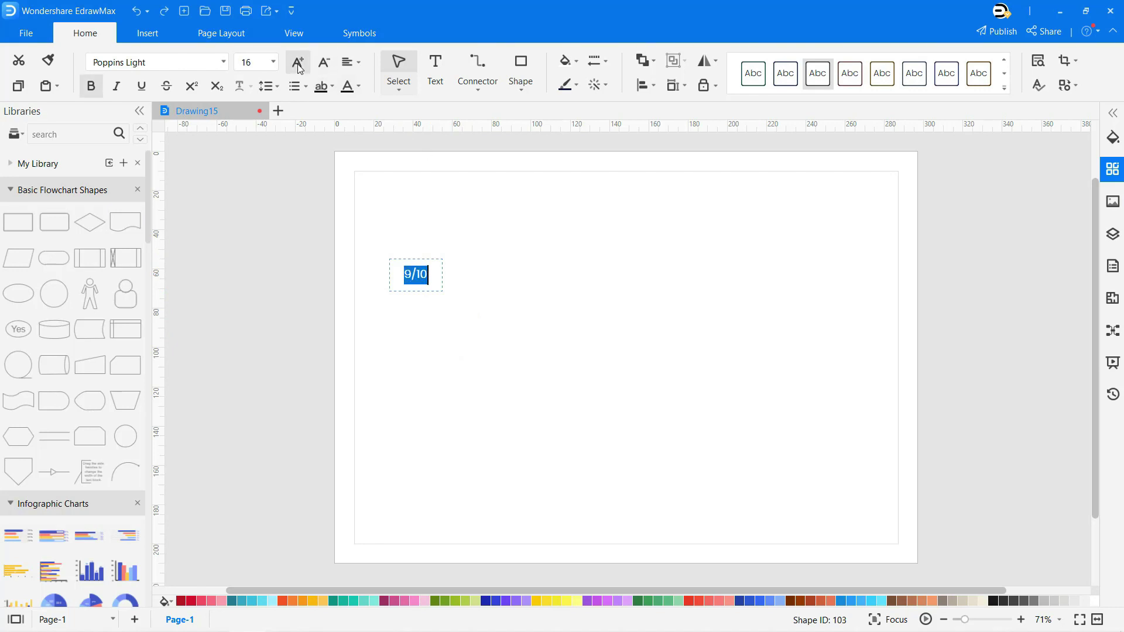
click(297, 62)
click(423, 231)
click(428, 267)
click(542, 306)
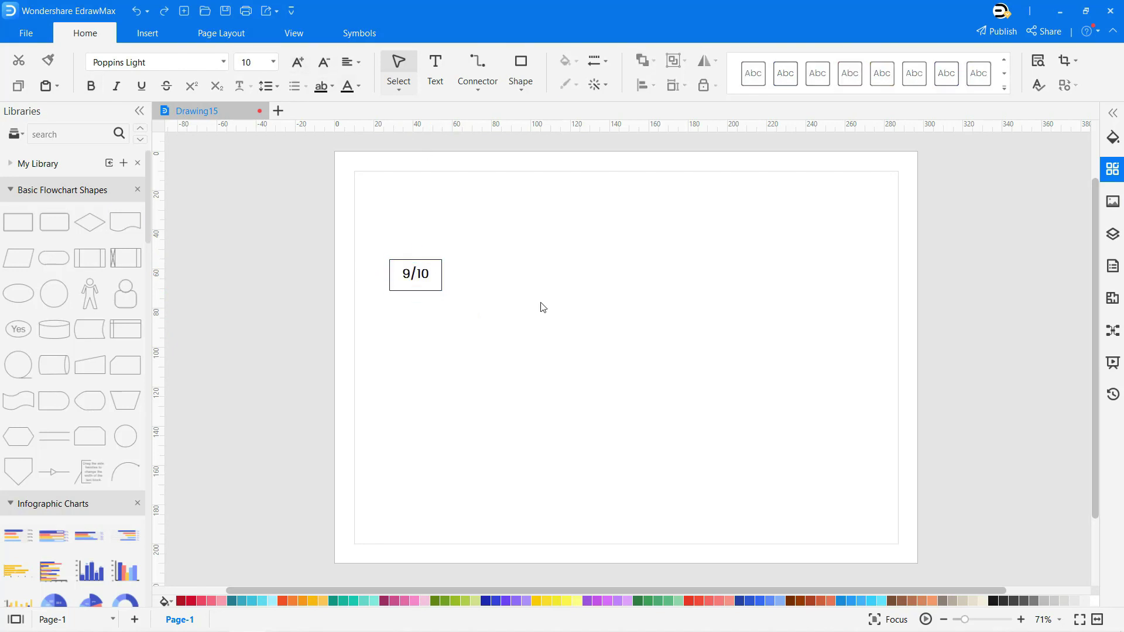
Step: Add a text box below the rectangle reading "01" and "Brand A" on two lines in bold 15 pt, and widen the box
click(435, 67)
click(401, 314)
text(01)
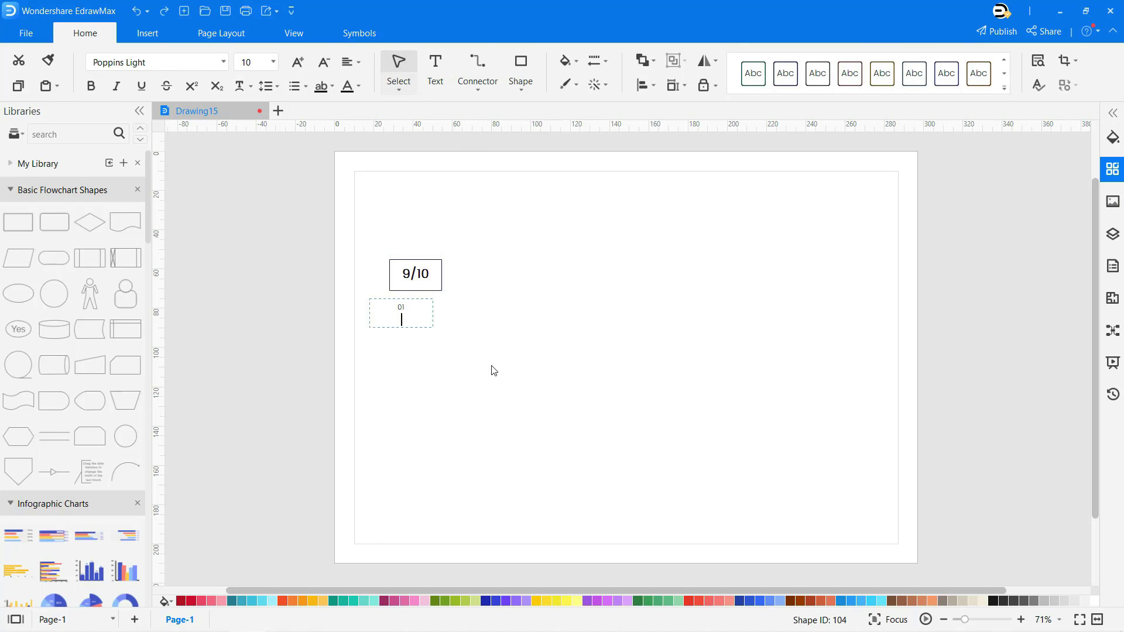
key(ctrl+a)
click(91, 86)
click(297, 62)
click(299, 62)
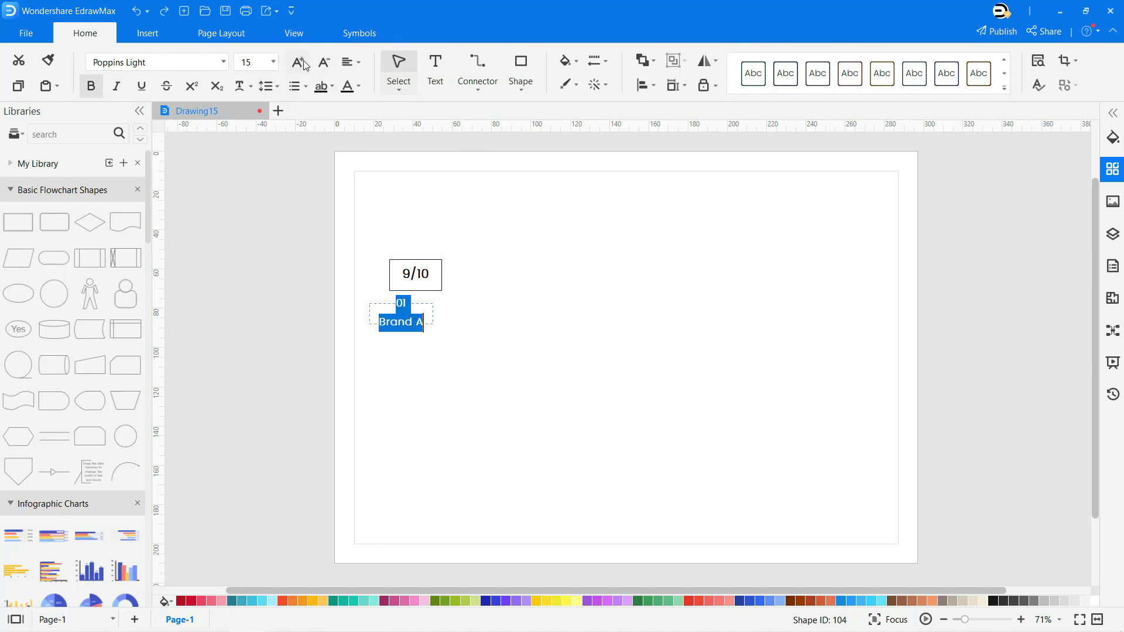
click(386, 156)
click(422, 320)
drag(434, 315, 454, 315)
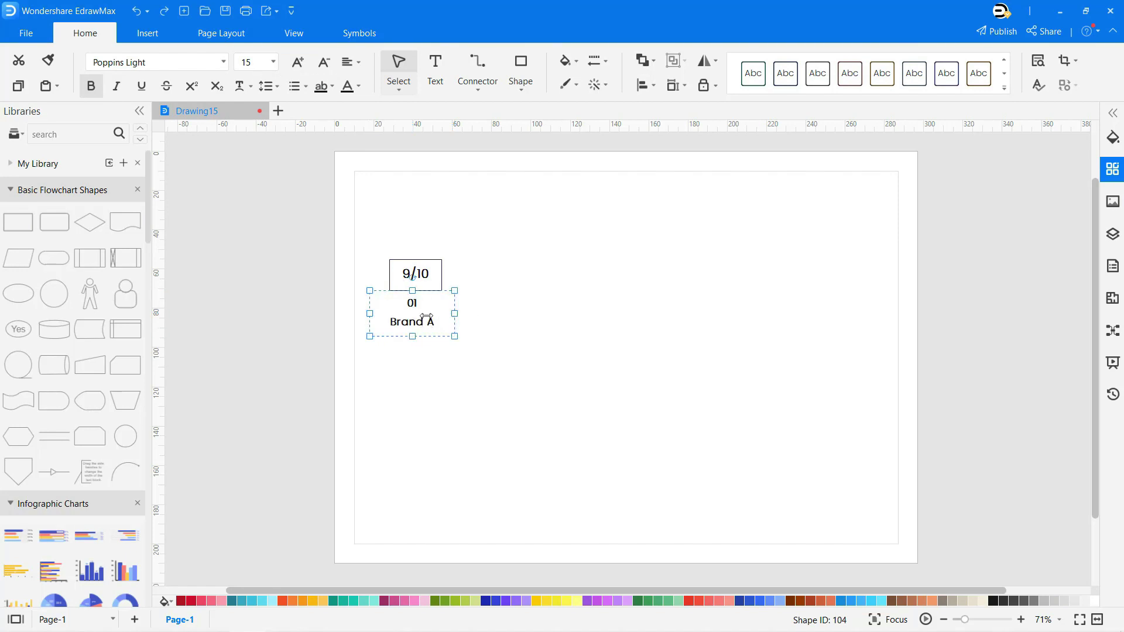
Step: Colour the "01 Brand A" text blue and fill the 9/10 rectangle with a lighter blue
click(358, 86)
click(392, 142)
double_click(412, 270)
click(407, 262)
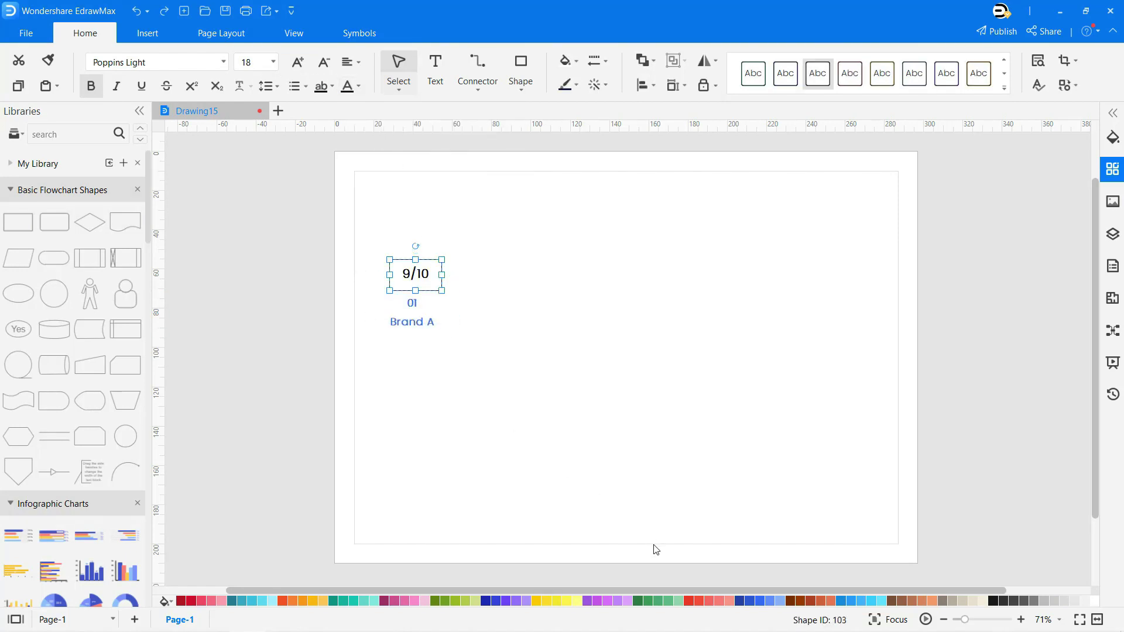
click(741, 601)
click(770, 601)
click(744, 539)
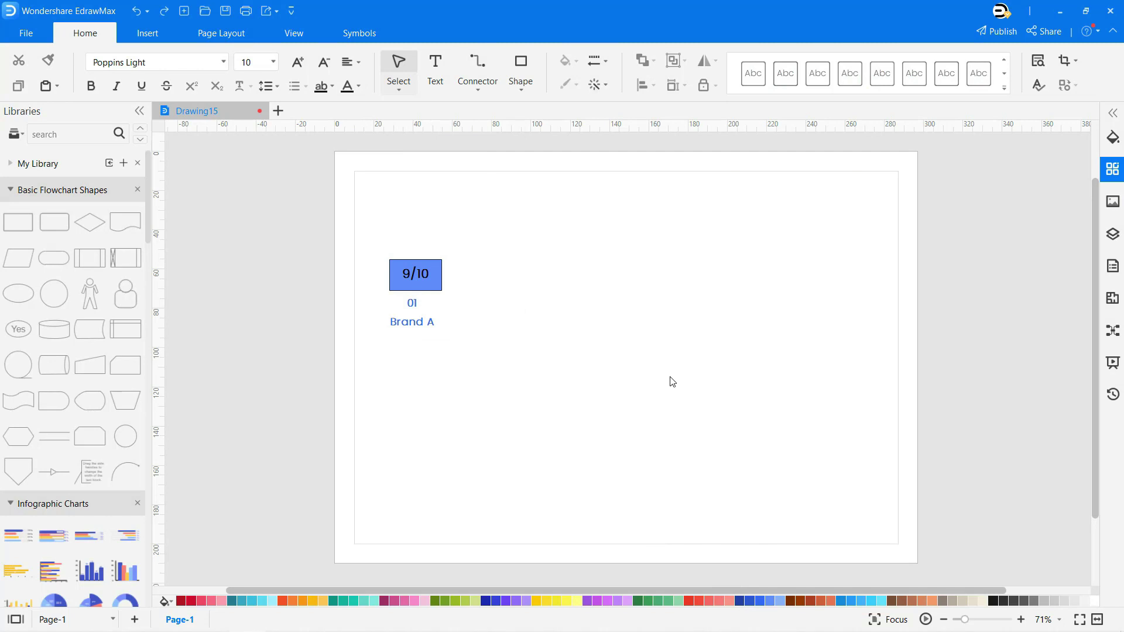
Step: Place the man symbol from the Mark library beside the 9/10 rectangle and switch it to the Woman variant
scroll(96, 378, down, 10)
scroll(96, 378, down, 15)
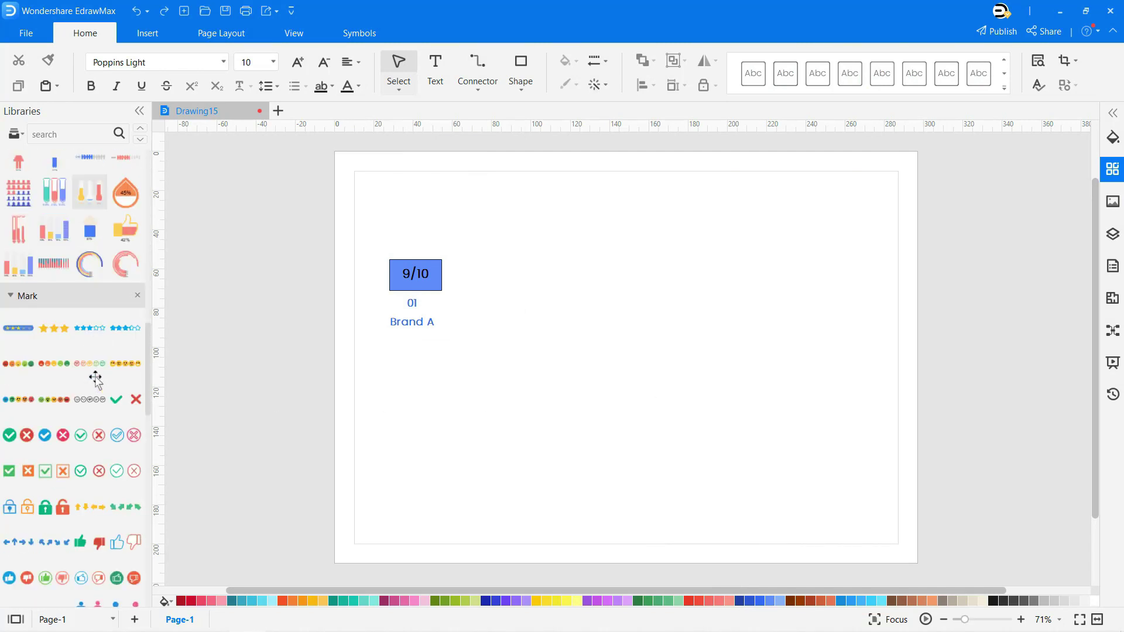
drag(85, 304, 473, 275)
click(488, 256)
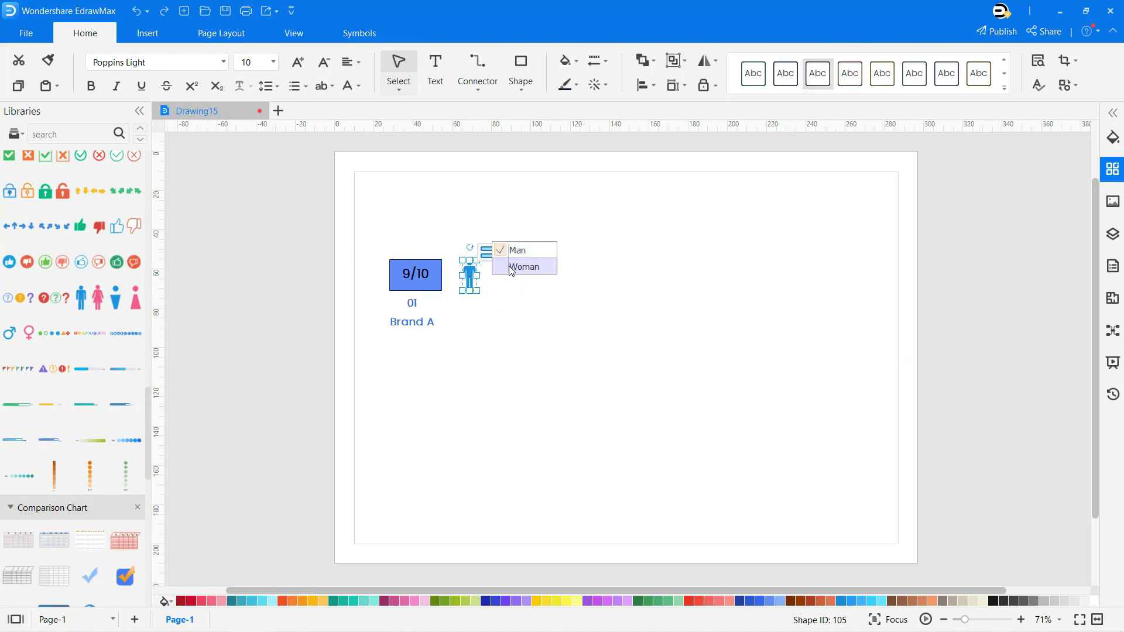
click(512, 263)
click(545, 291)
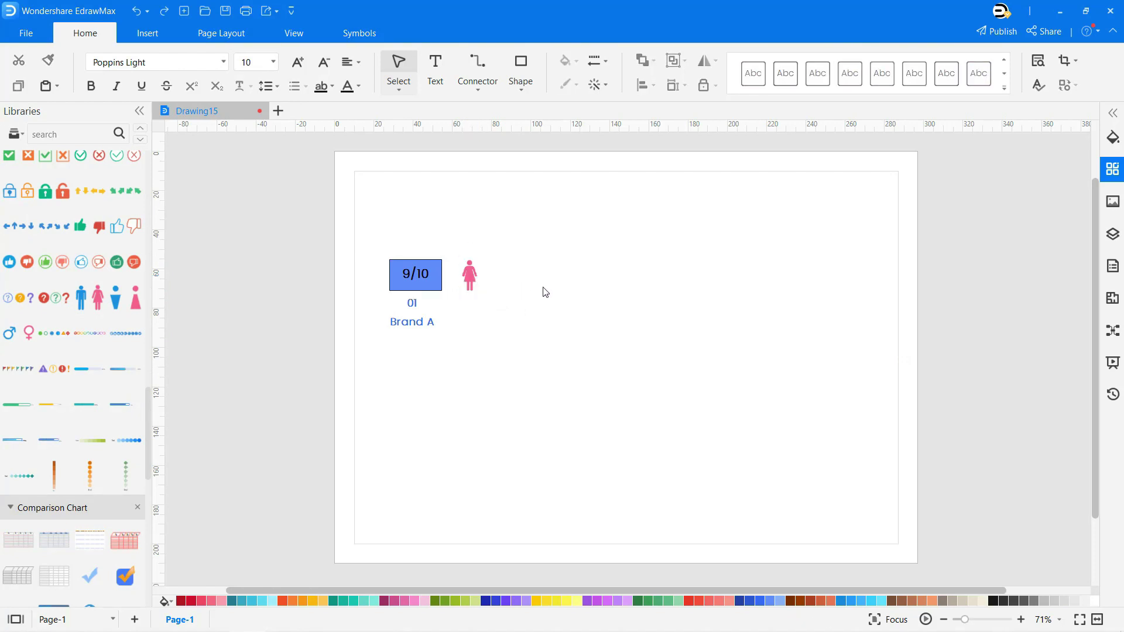
Step: Duplicate the pink woman symbol and line the copies up into an evenly spaced row of nine beside the rectangle
click(476, 282)
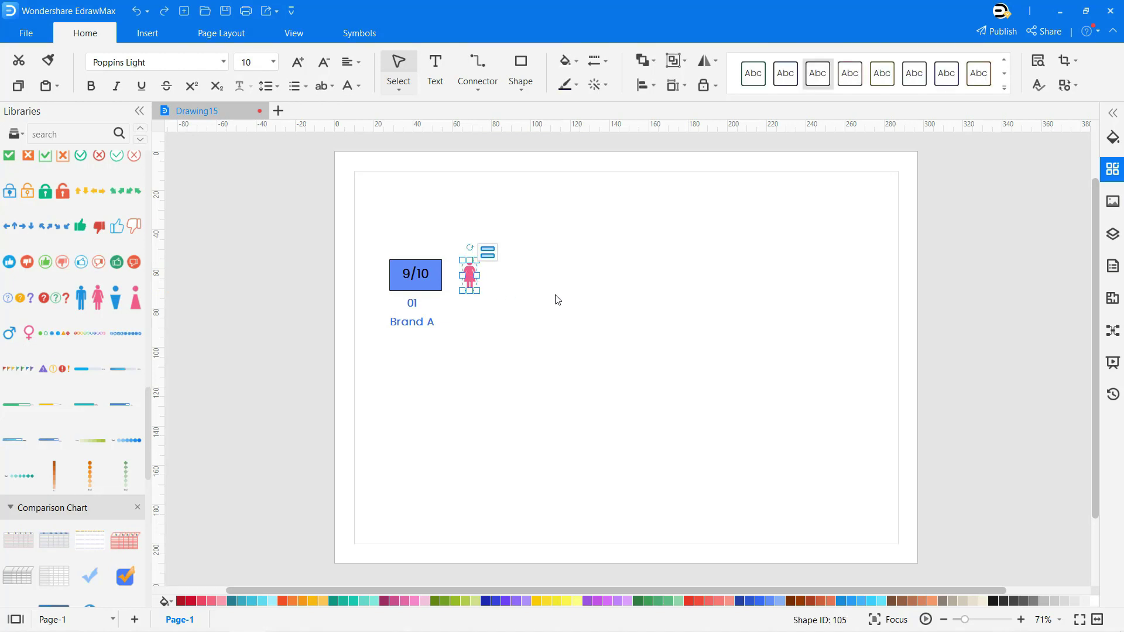
click(555, 296)
key(ctrl+v)
drag(555, 295, 492, 276)
key(ctrl+v)
drag(668, 298, 514, 276)
key(ctrl+v)
drag(567, 319, 537, 276)
key(ctrl+v)
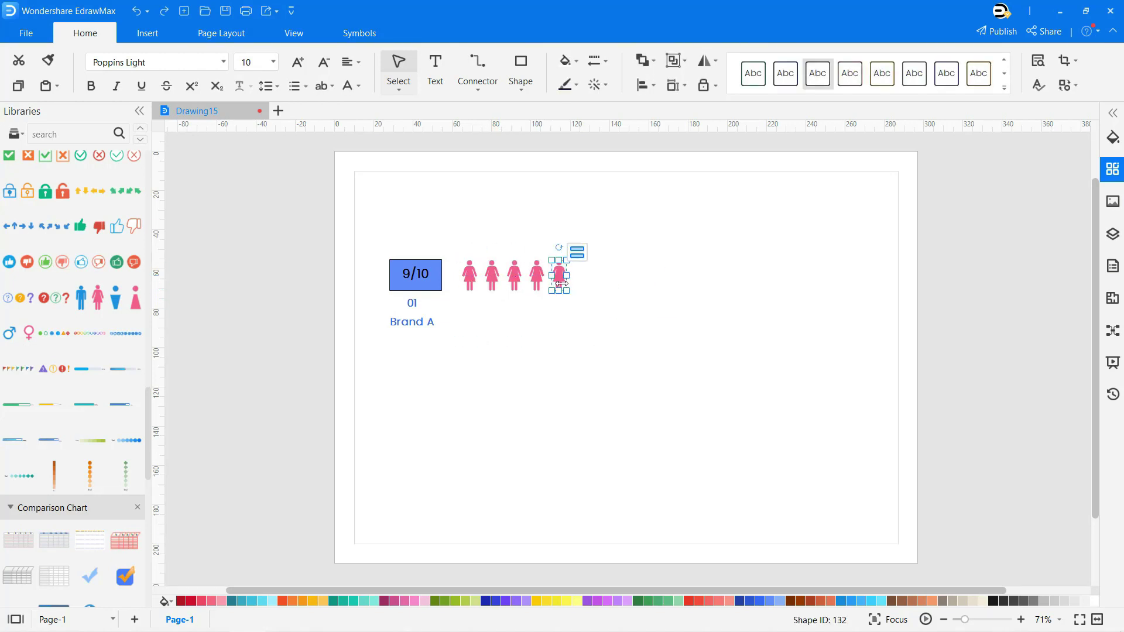
click(616, 312)
key(ctrl+v)
drag(617, 319, 583, 283)
click(611, 340)
key(ctrl+v)
drag(612, 346, 604, 282)
click(648, 326)
Step: Fill a tenth copy of the woman symbol with grey and place it at the end of the row
key(ctrl+v)
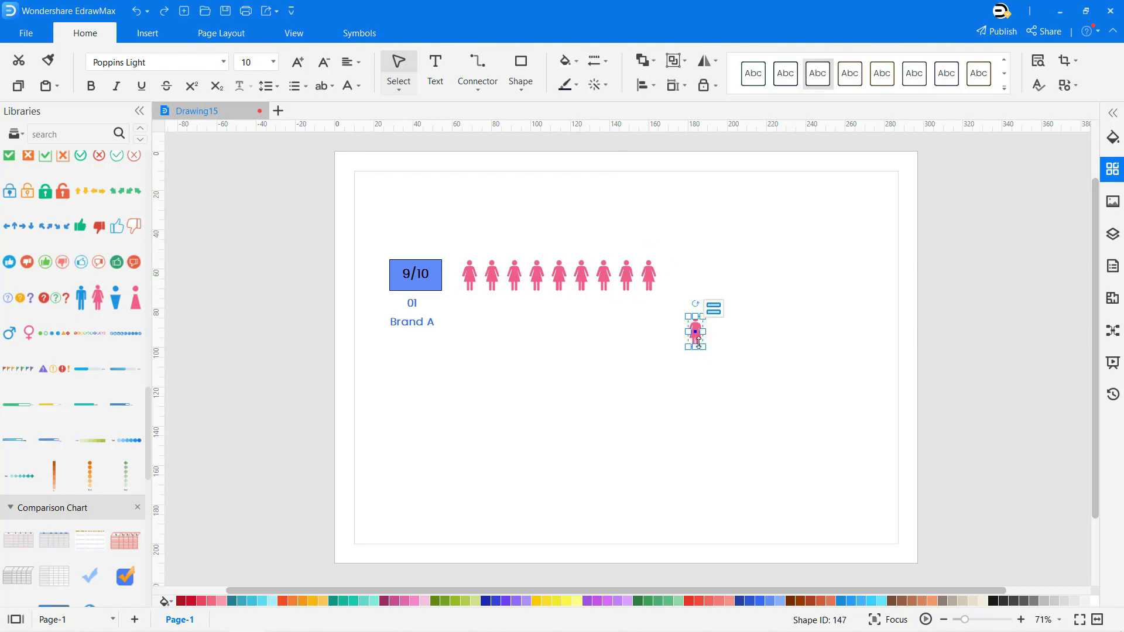
key(ctrl+v)
click(576, 61)
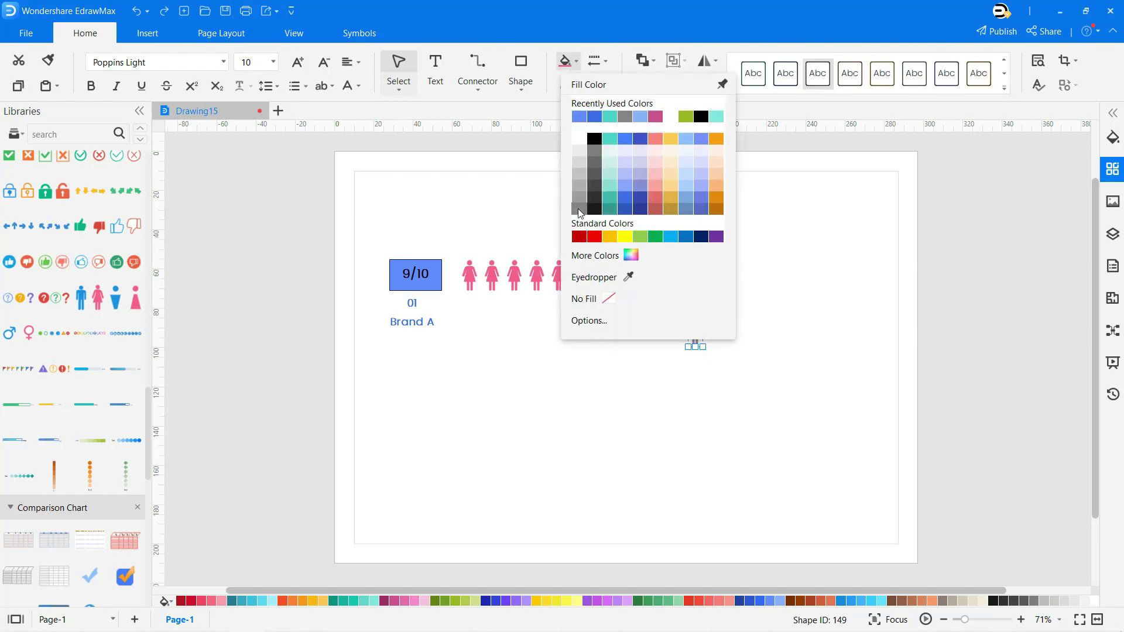
click(578, 209)
drag(697, 345, 672, 289)
click(747, 334)
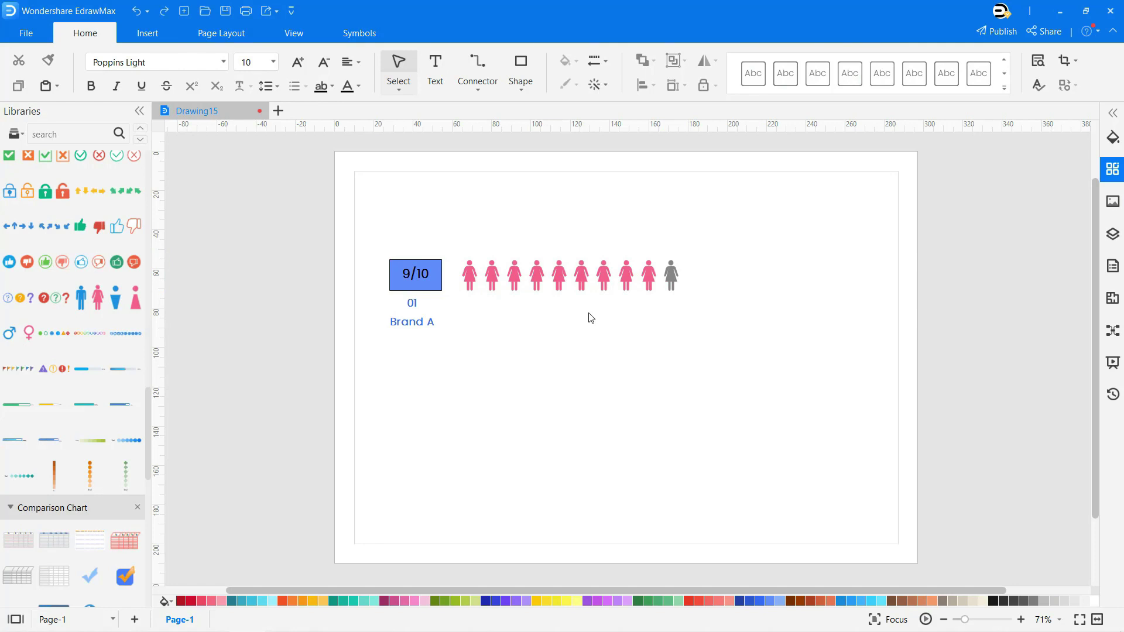
Step: Add a text box beneath the row of women reading "Brand A adopts specific marketing plan for target audience"
click(436, 67)
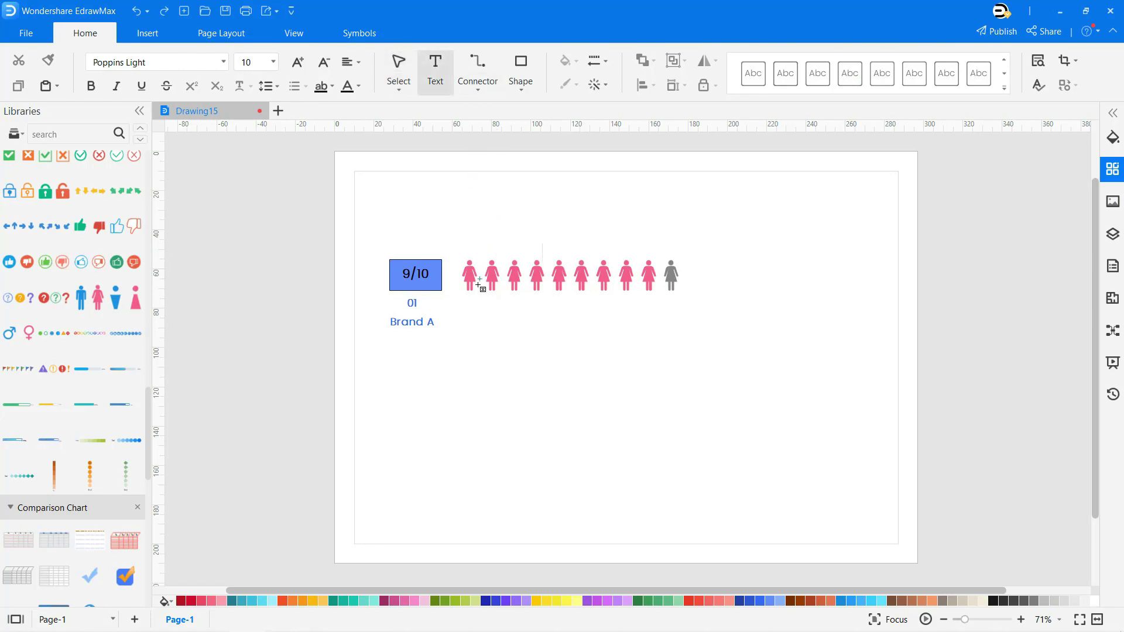
drag(657, 334, 658, 332)
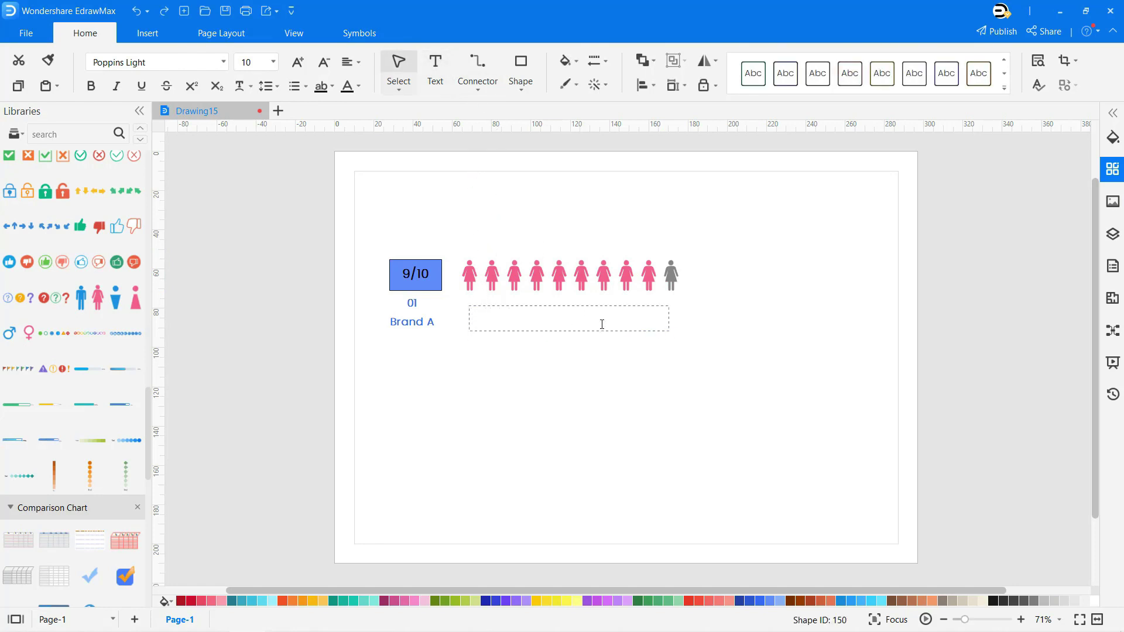
text(Brand A adopts specific marketing plan for )
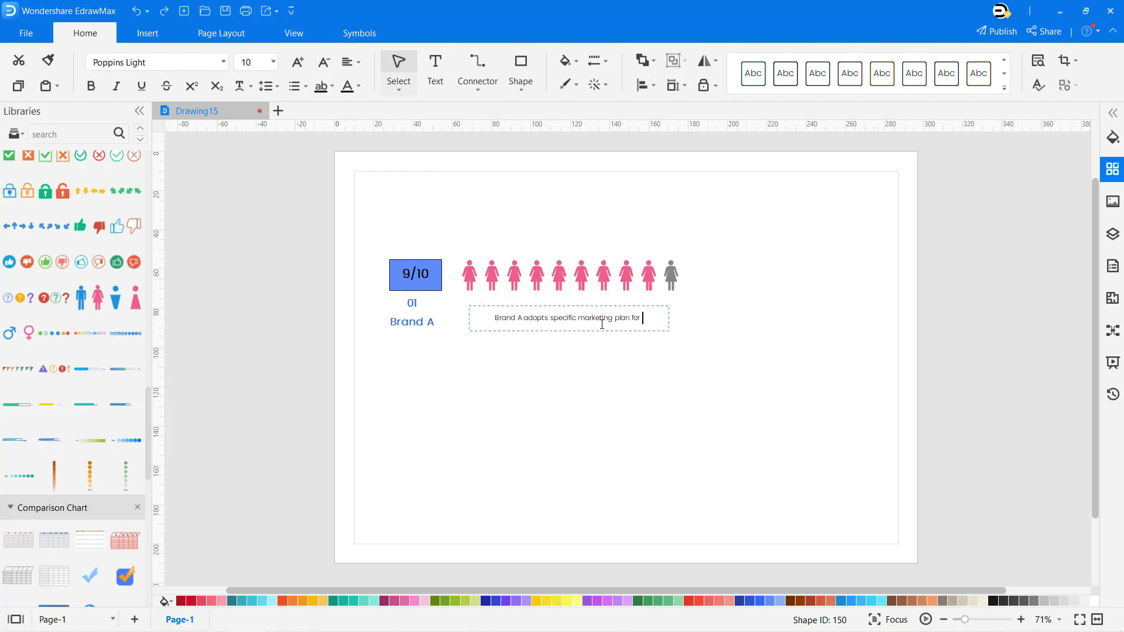
text(target audience)
Step: Format the Brand A description as bold blue 15 pt text and widen and align its box under the women symbols
key(ctrl+a)
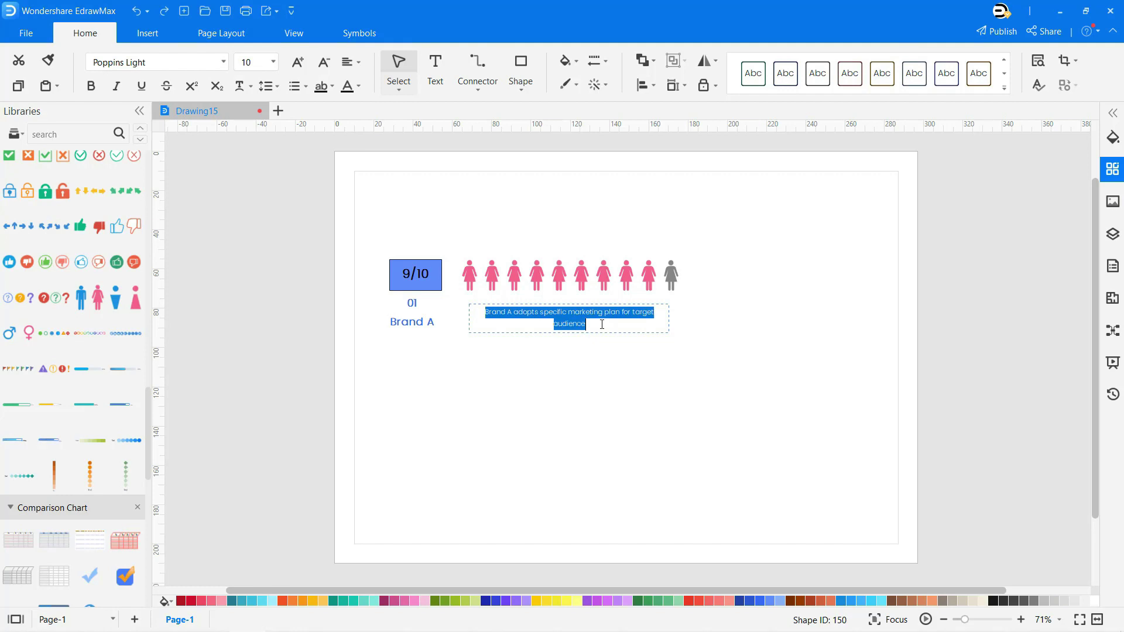
click(300, 62)
click(300, 62)
click(300, 63)
click(91, 86)
click(345, 292)
click(646, 320)
drag(669, 318, 710, 318)
drag(640, 350, 619, 350)
click(358, 87)
click(391, 139)
click(555, 433)
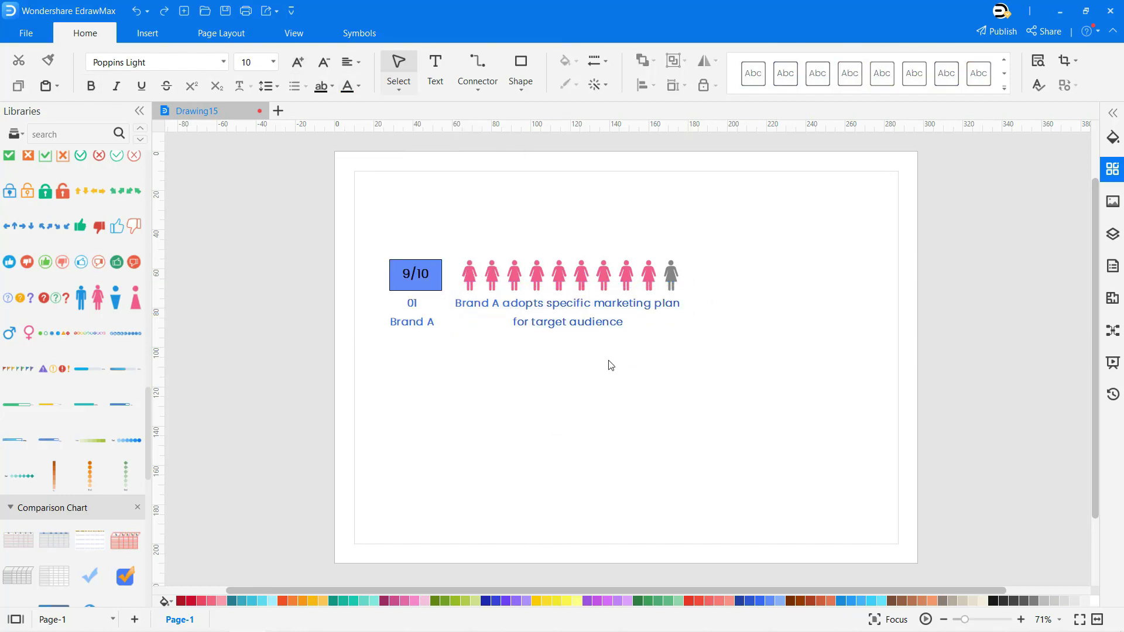
Step: Add an equals sign to the right of the women row and enlarge it to font size 62
click(436, 65)
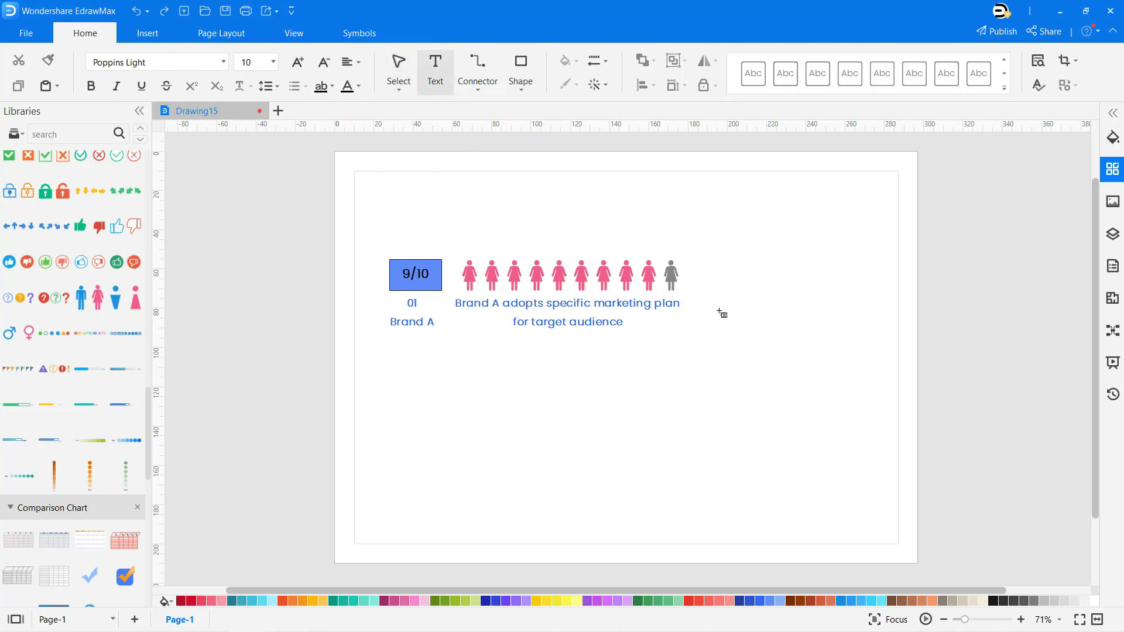
click(711, 282)
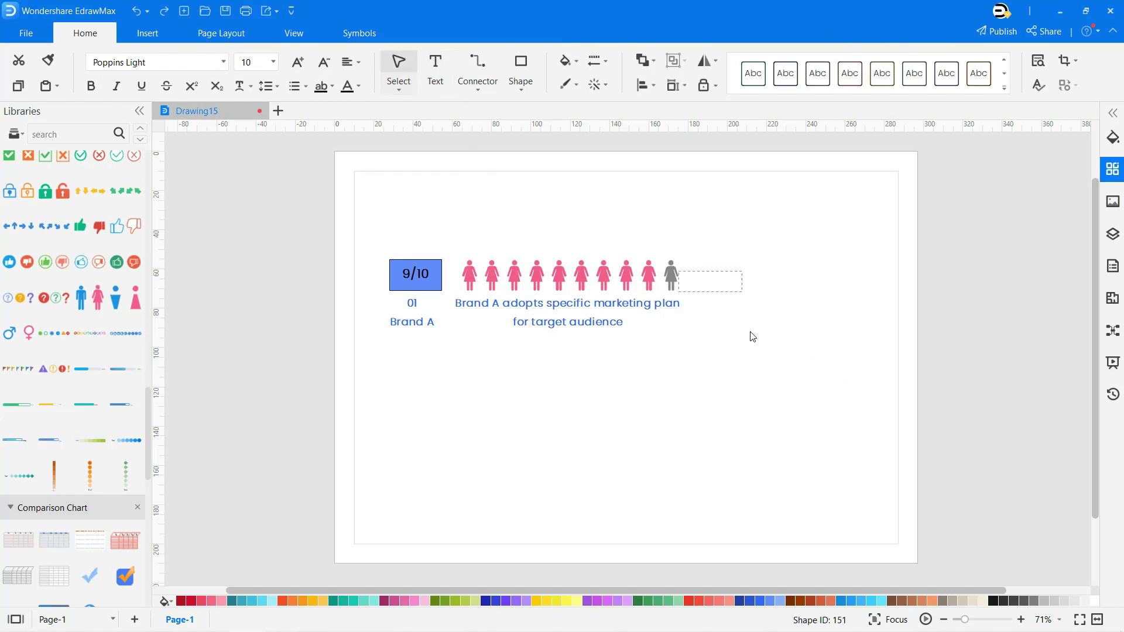
text(=)
key(ctrl+a)
click(273, 63)
click(247, 470)
mouse_move(726, 316)
mouse_down()
mouse_move(759, 319)
mouse_move(744, 316)
mouse_up()
double_click(738, 280)
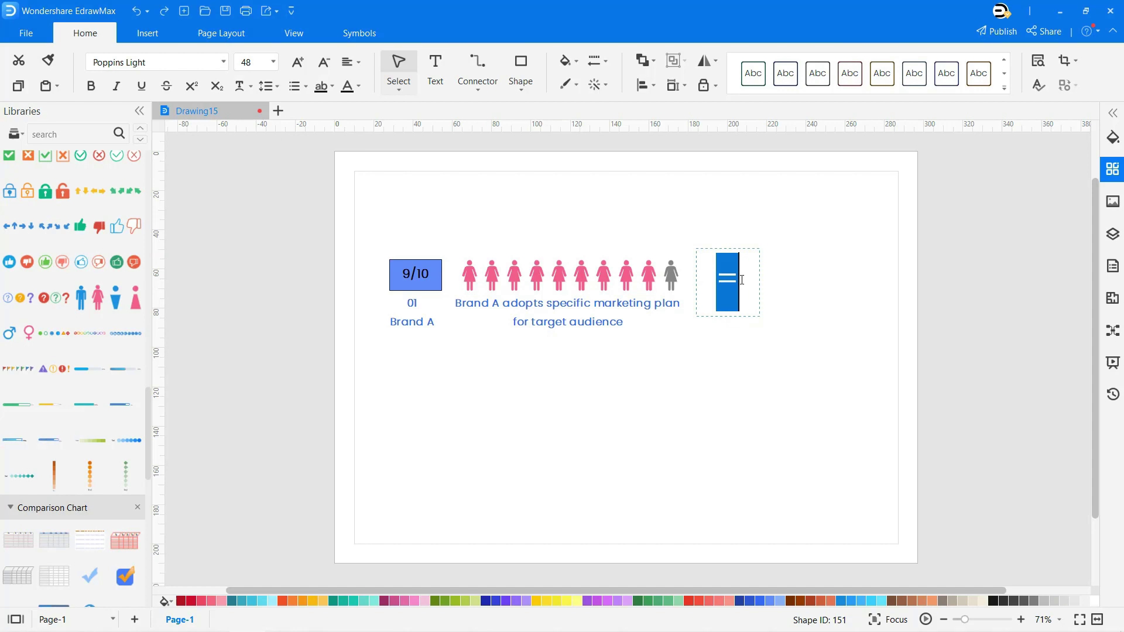
click(298, 63)
click(297, 62)
click(735, 350)
Step: Place the multicolour donut chart from Infographic Charts to the right of the equals sign and enlarge it
scroll(110, 330, down, 10)
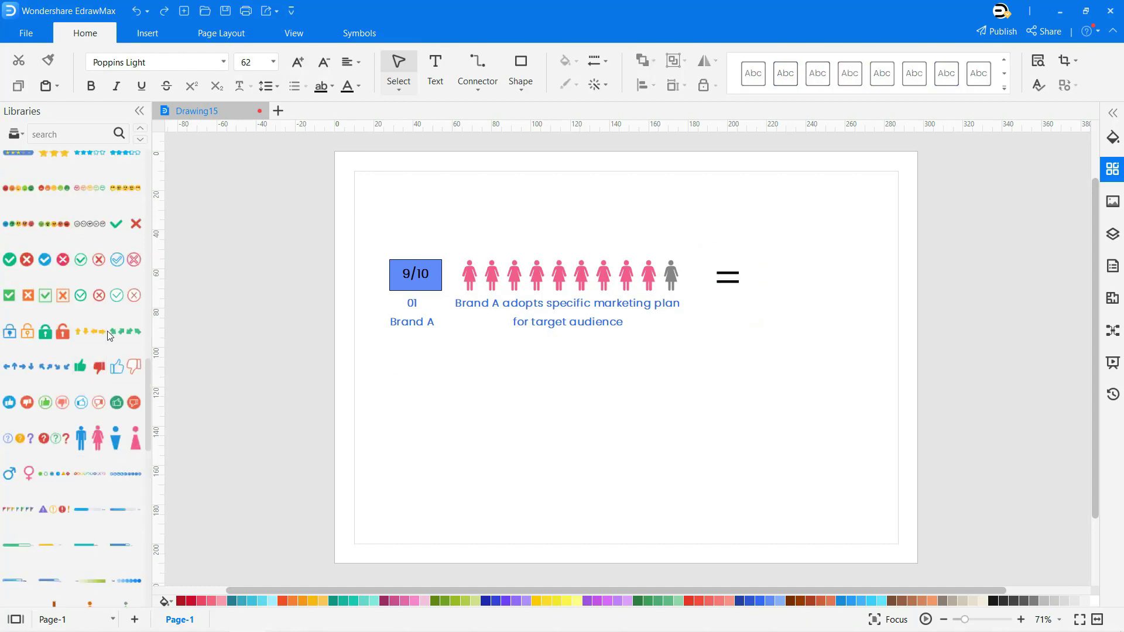
scroll(110, 329, up, 5)
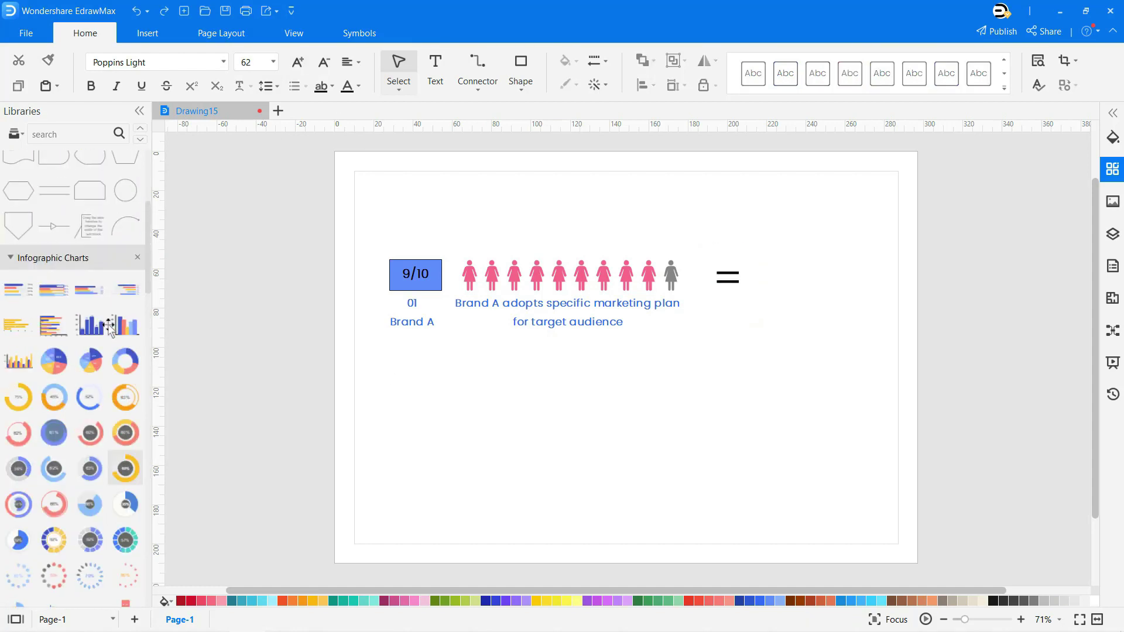
drag(130, 367, 798, 275)
drag(845, 319, 861, 328)
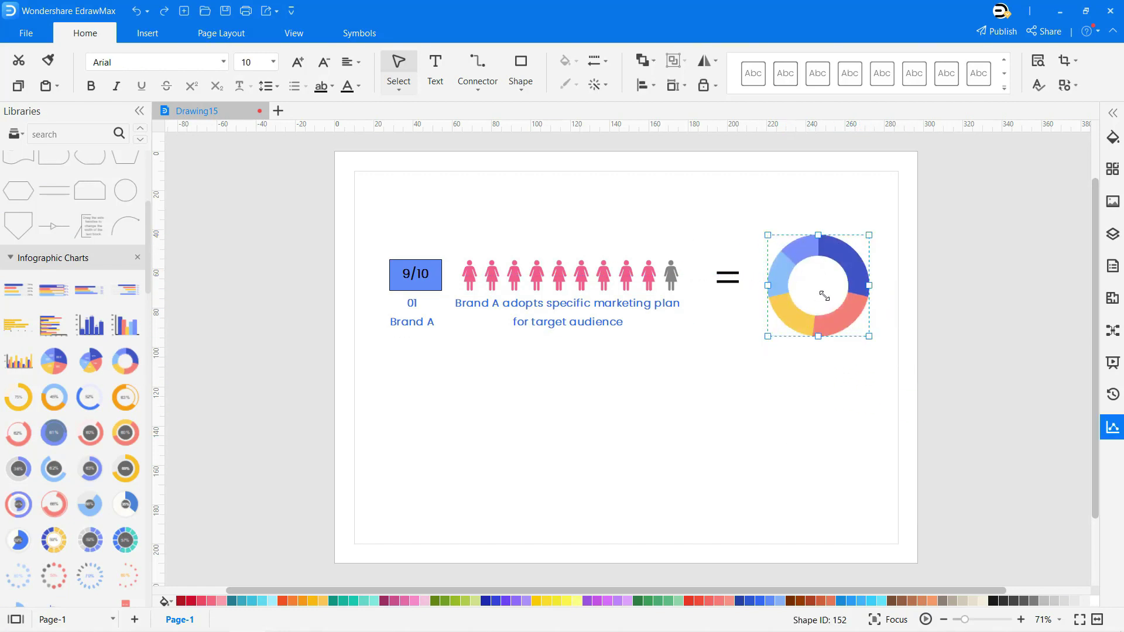
Step: Delete Category 3, Category 4 and Category 5 with their values from the donut chart's data
click(1109, 429)
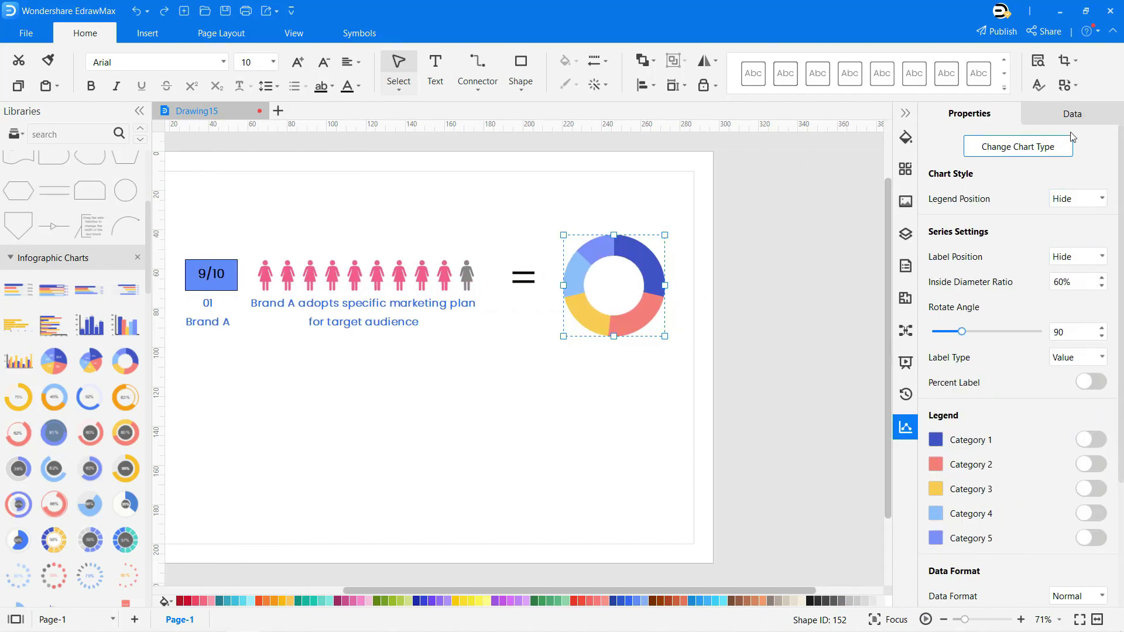
click(1074, 115)
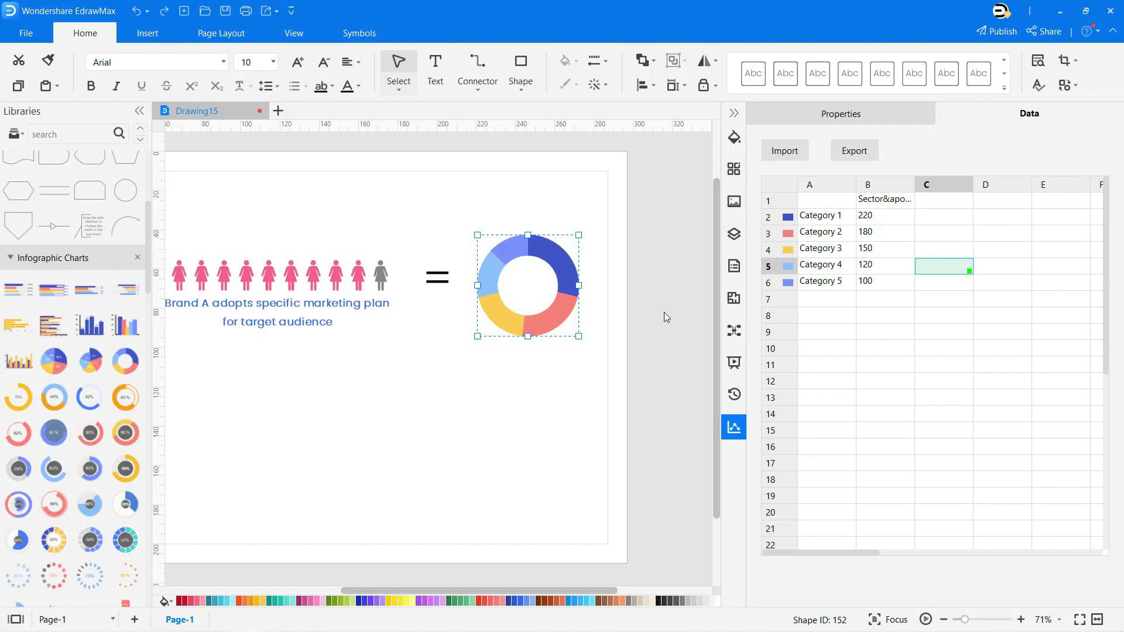
drag(839, 254, 864, 284)
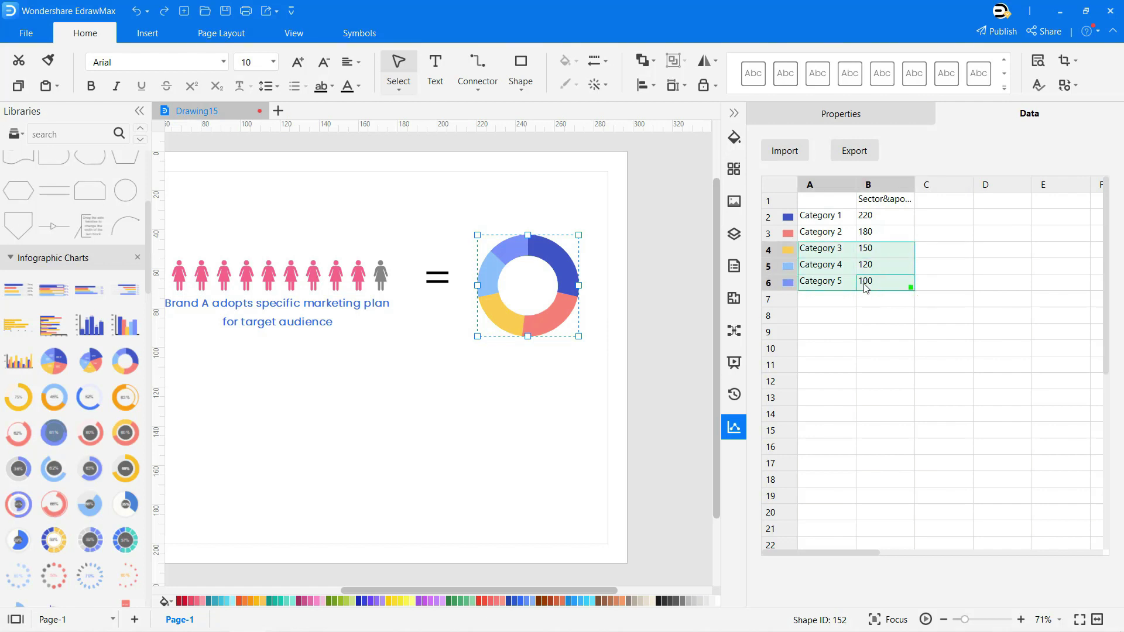
key(Delete)
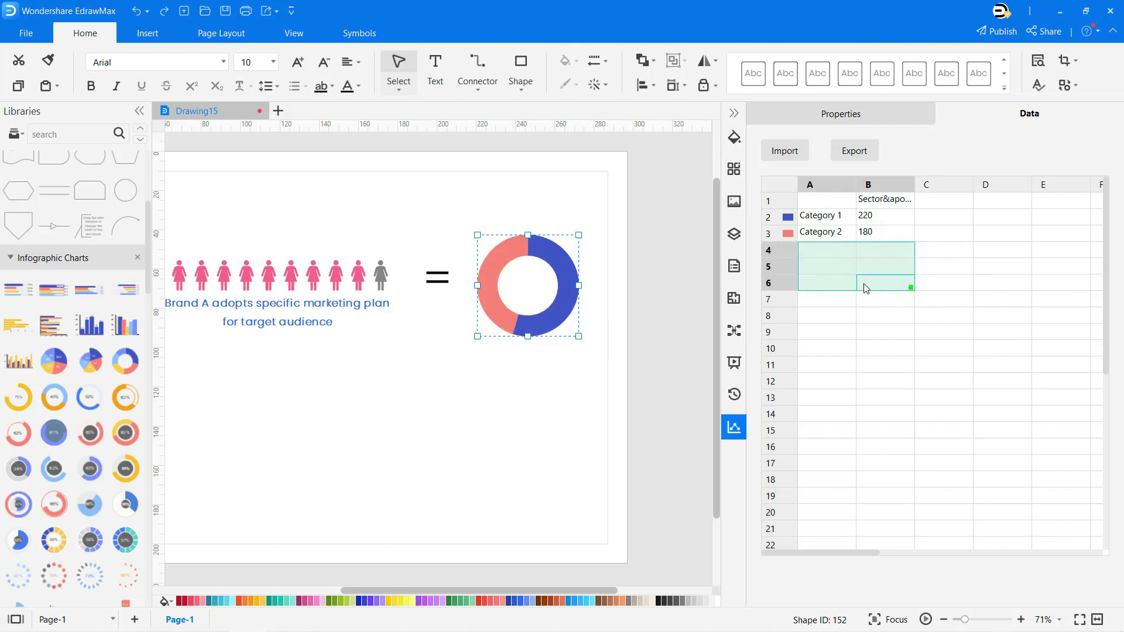
Step: Set the donut chart's values to 13 for Category 1 and 87 for Category 2
click(870, 221)
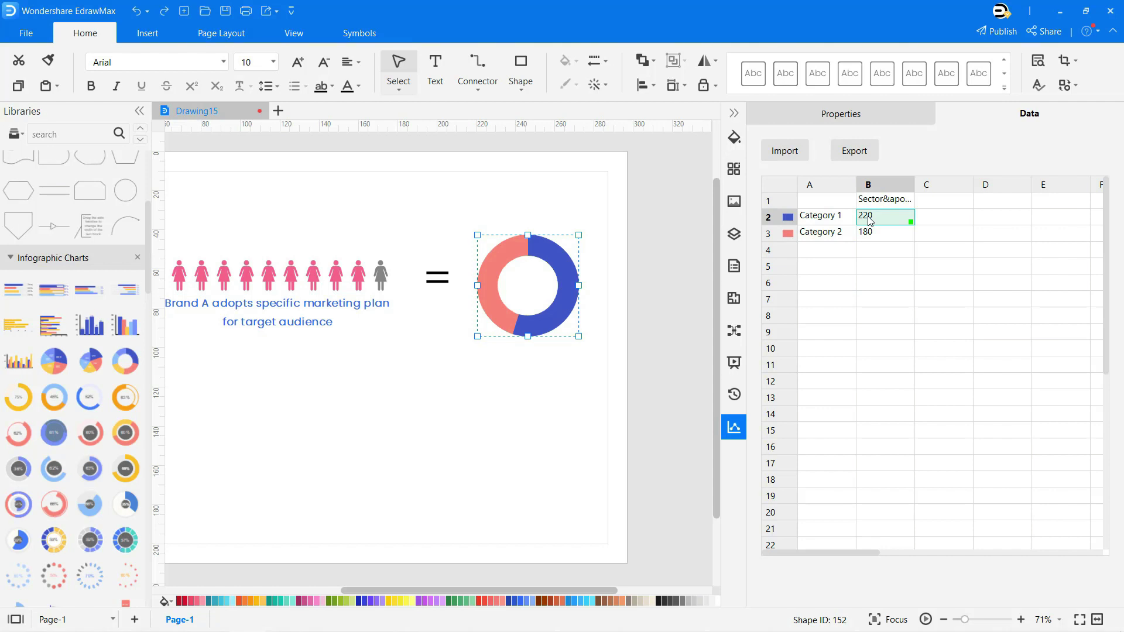
text(13)
click(874, 235)
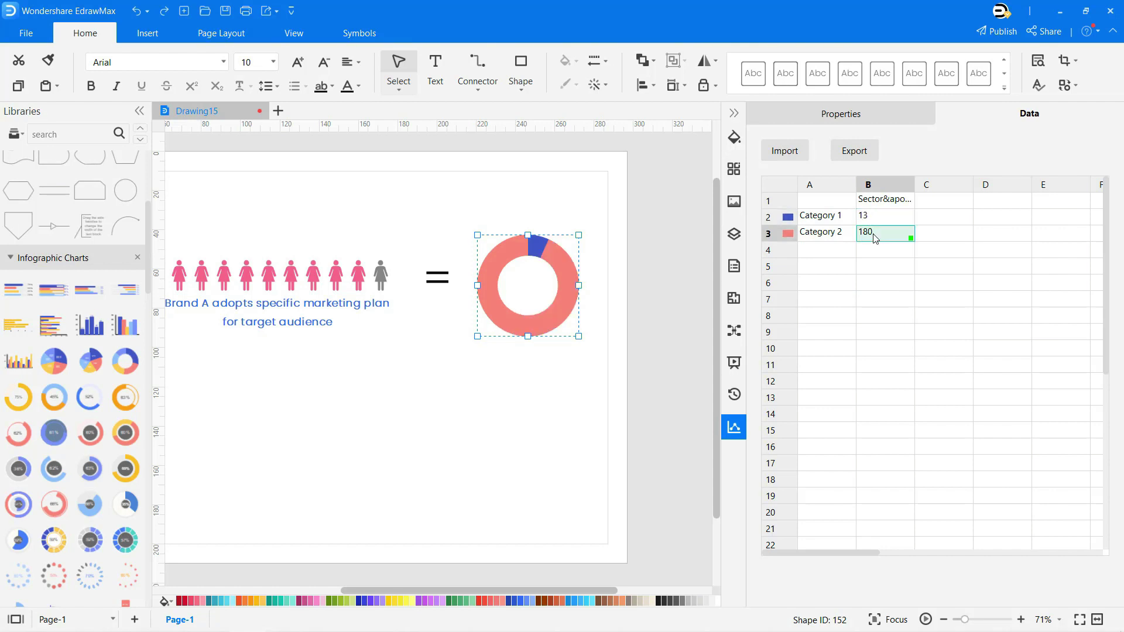
text(87)
click(875, 239)
Step: Show the donut chart's value labels with their position set to Inside
click(777, 117)
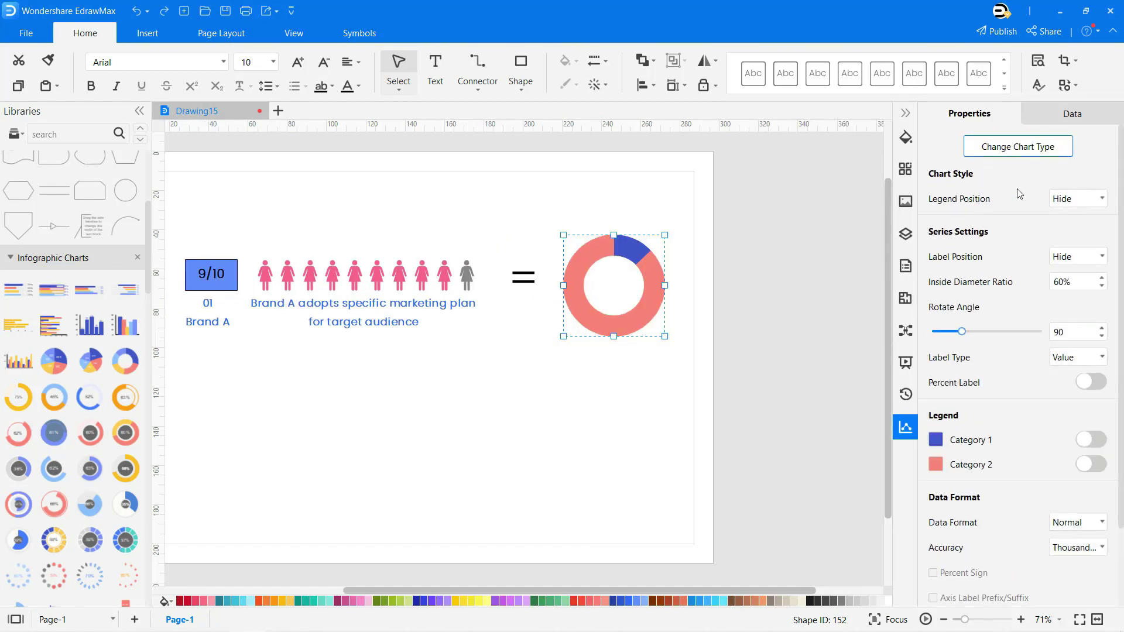
click(1076, 257)
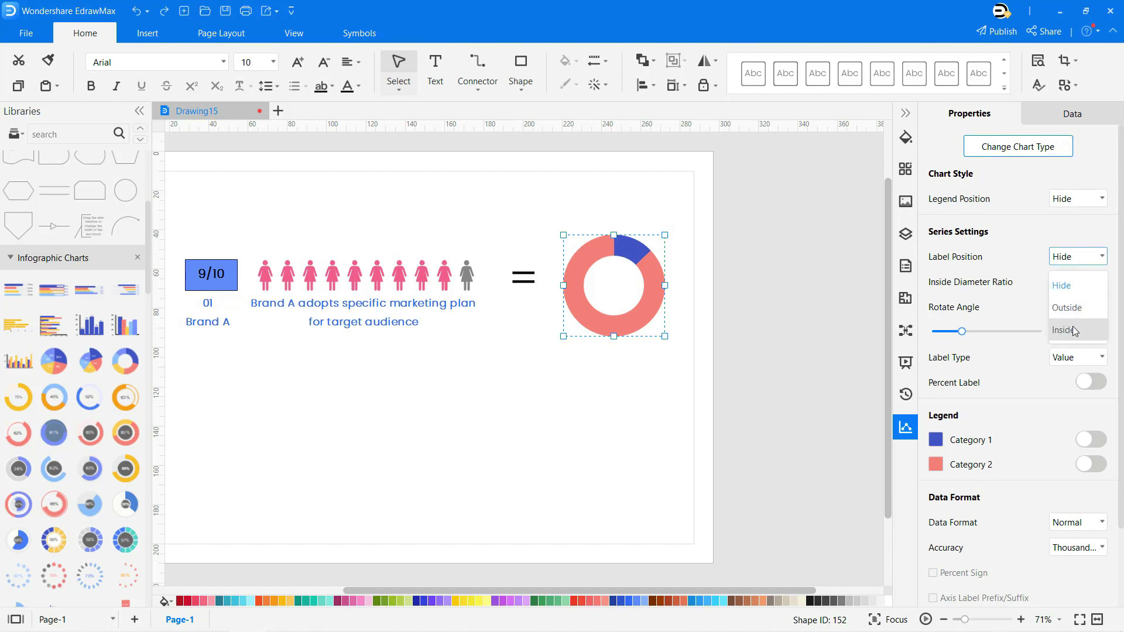
click(1071, 326)
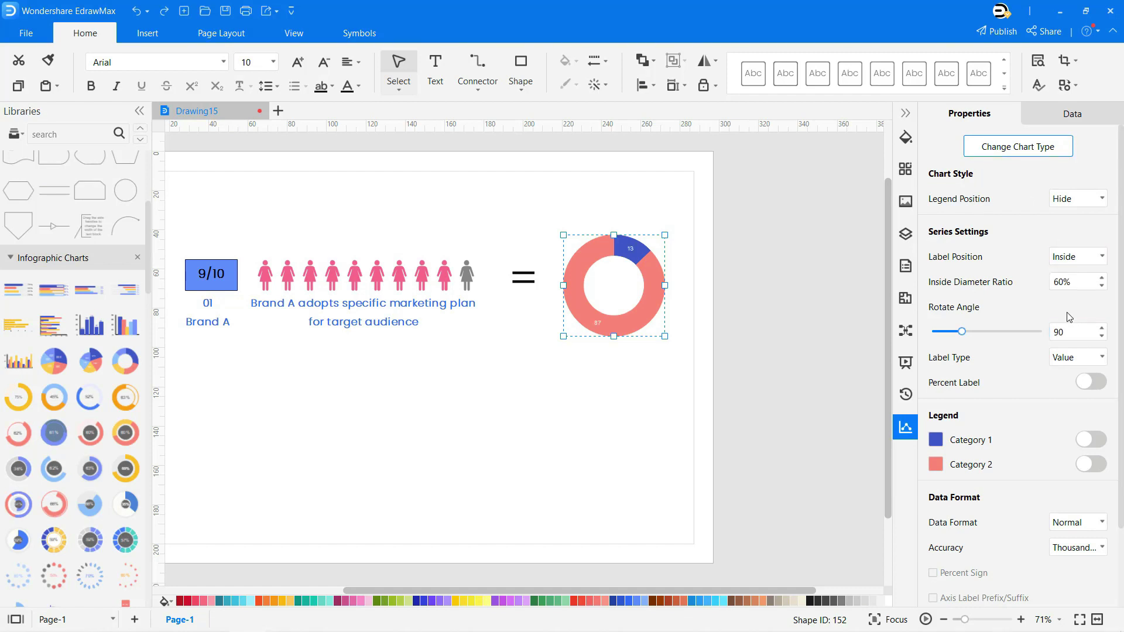
click(656, 387)
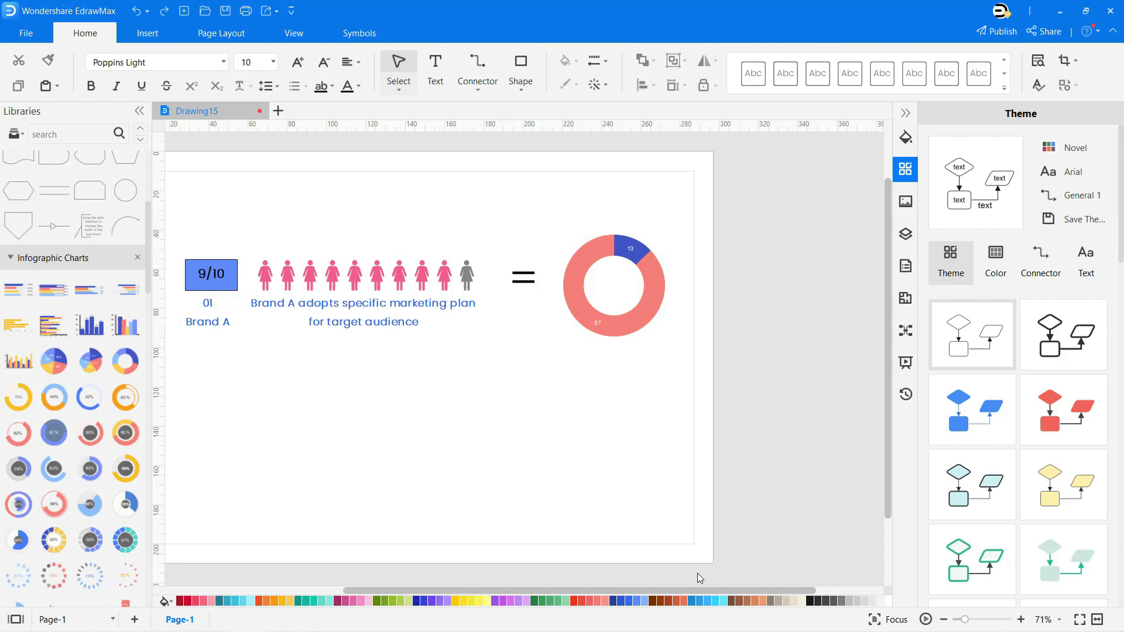
drag(700, 593, 631, 587)
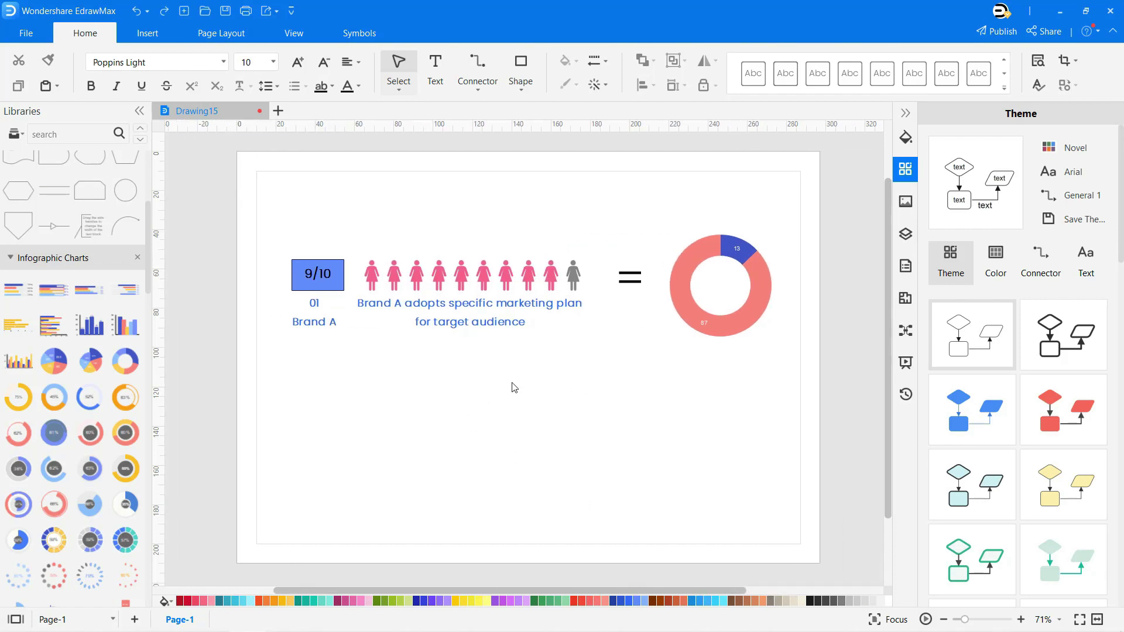
Step: Duplicate the 9/10 rectangle below the Brand A caption and change the copy's text to "5/10"
click(334, 266)
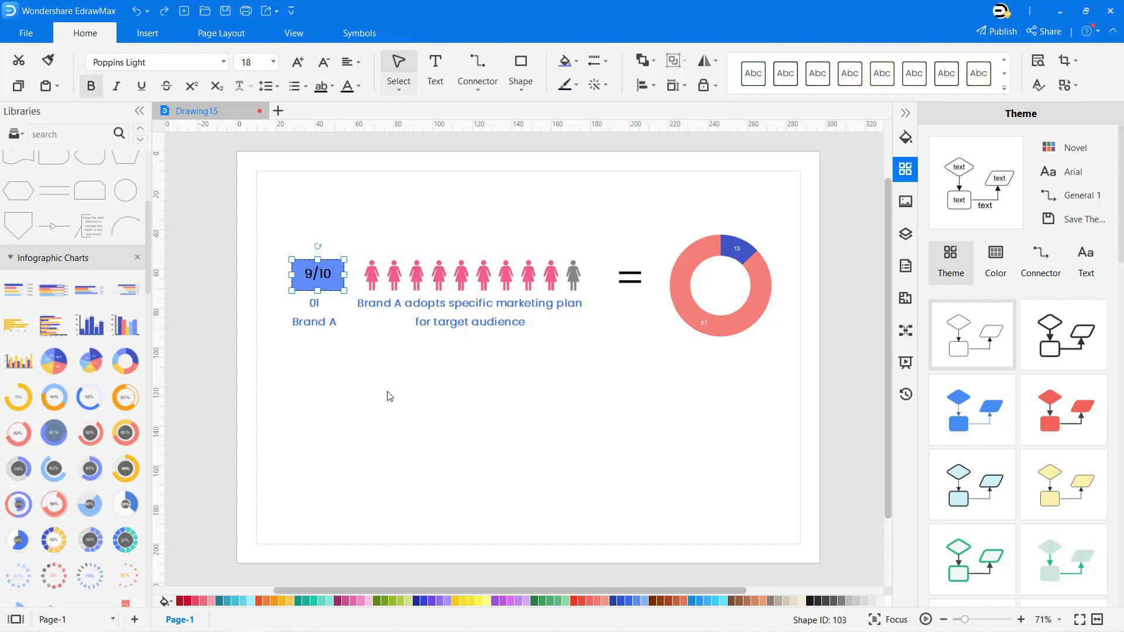
key(ctrl+v)
drag(350, 304, 295, 413)
double_click(332, 418)
text(5/1)
click(404, 426)
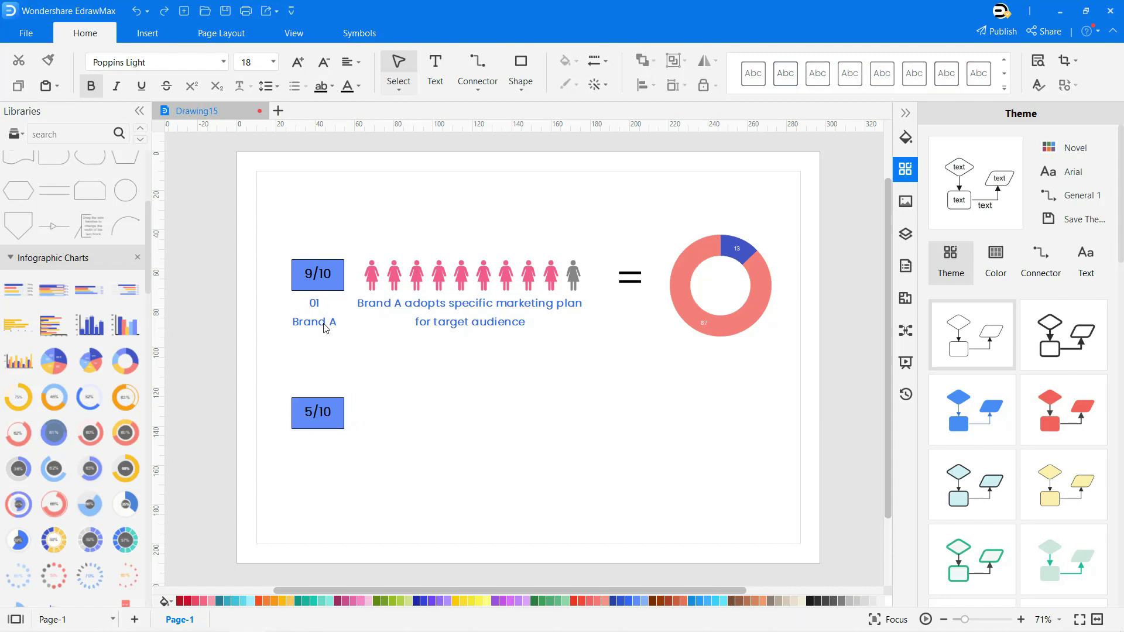
Step: Duplicate the "01 Brand A" caption under the 5/10 rectangle and change the copy to "02 Brand B"
click(326, 328)
key(ctrl+c)
key(ctrl+v)
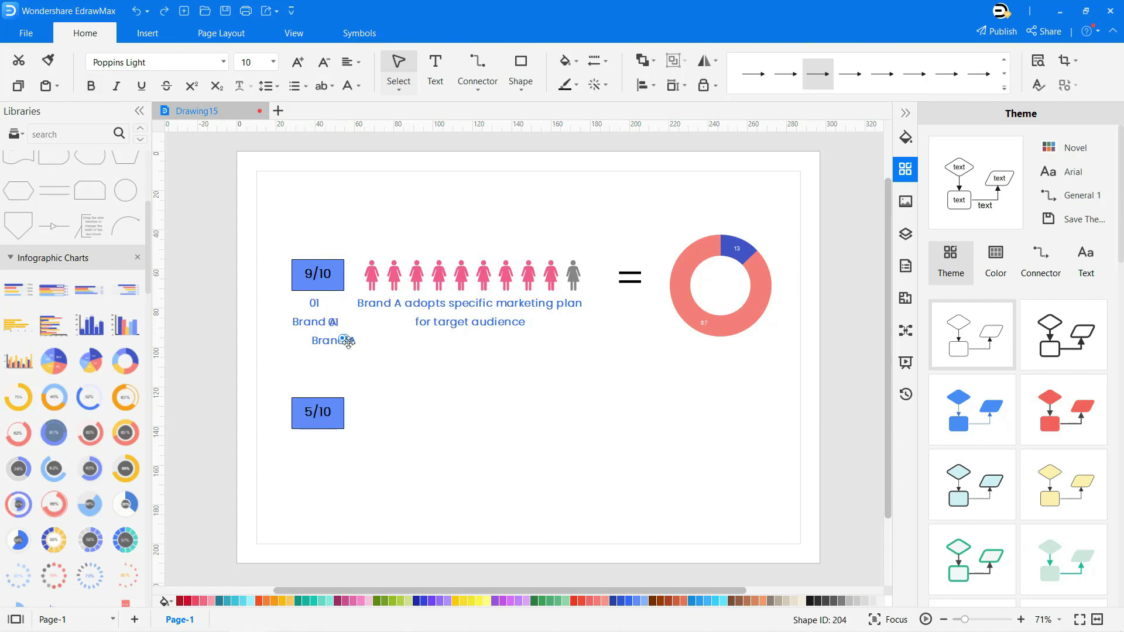
drag(346, 340, 334, 483)
double_click(337, 452)
click(338, 452)
key(BackSpace)
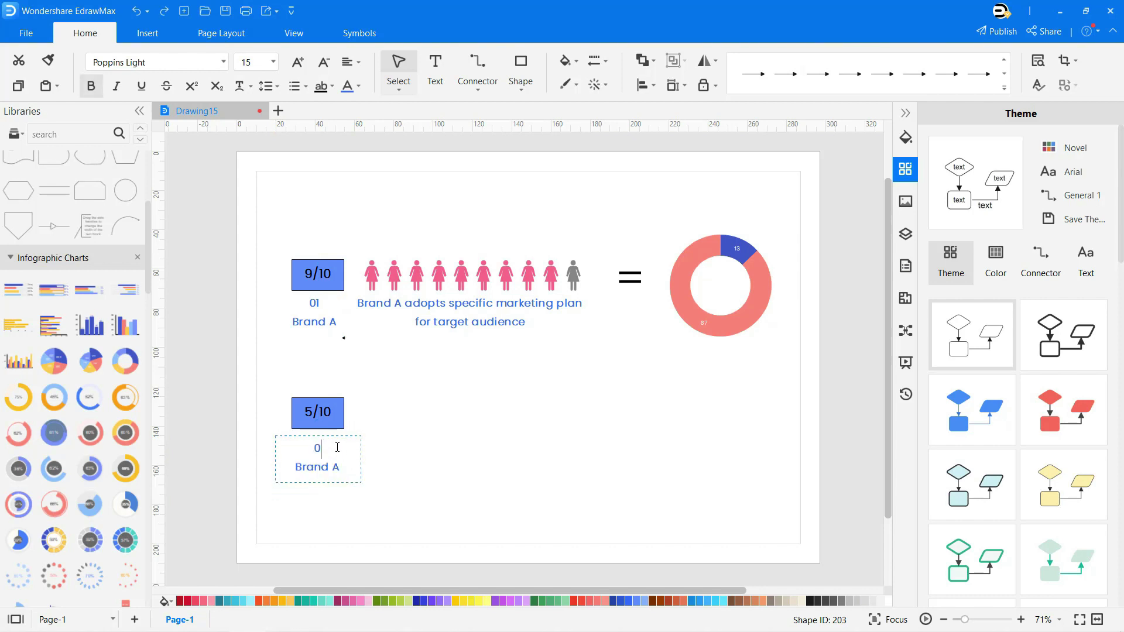
click(390, 479)
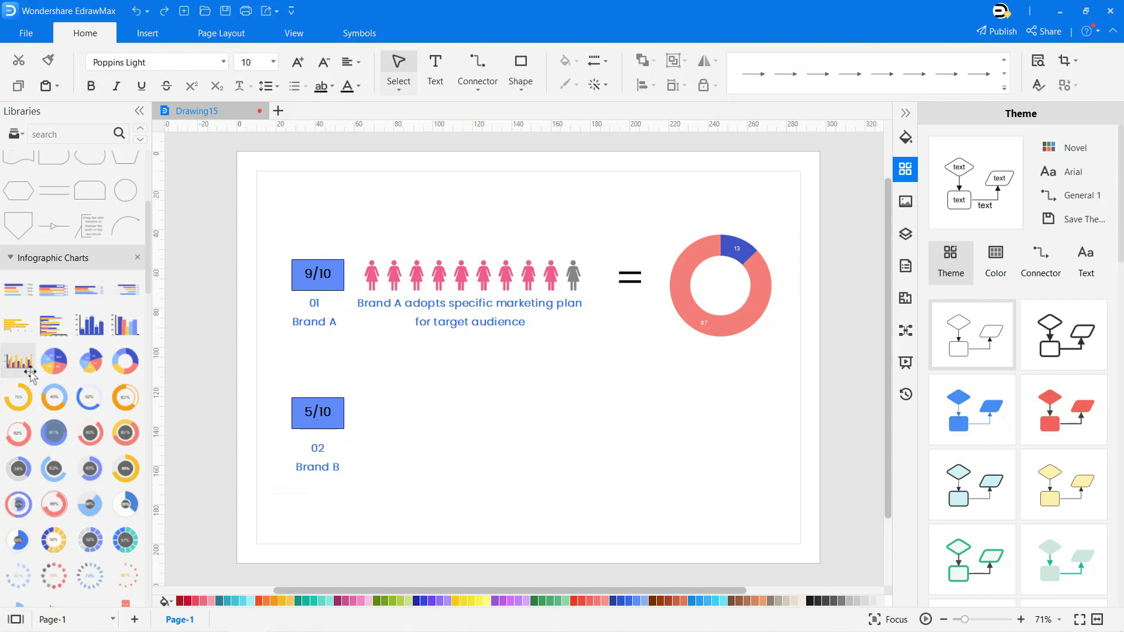
Step: Place the blue man symbol from the library beside the 5/10 rectangle
scroll(74, 410, down, 10)
scroll(74, 418, down, 5)
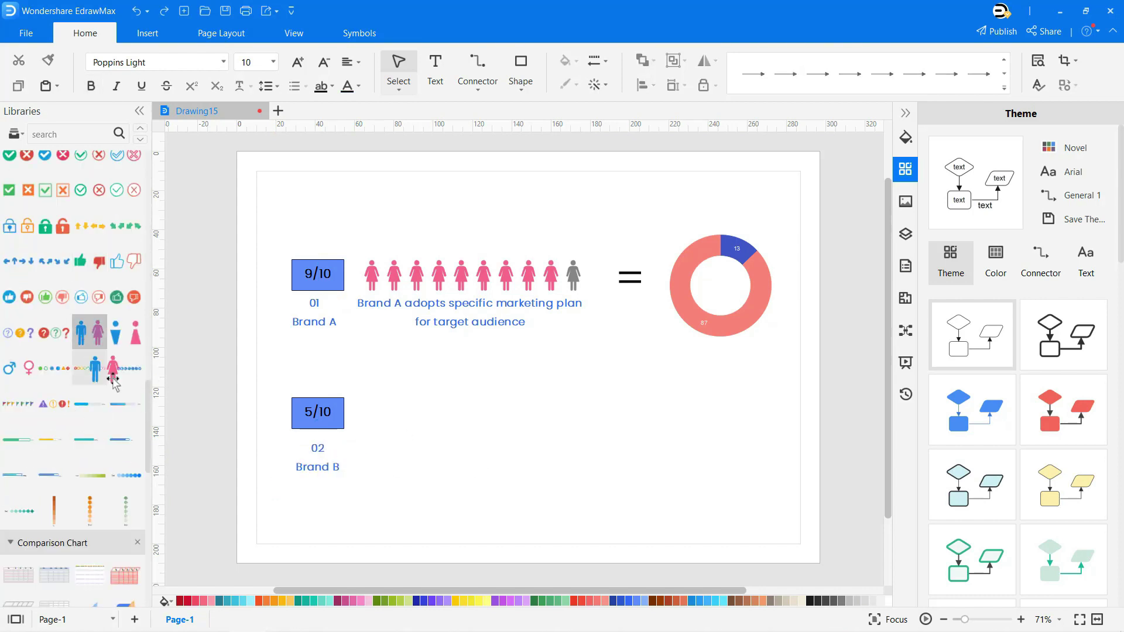
drag(81, 333, 372, 414)
Step: Duplicate the blue man symbol and line the copies up into an evenly spaced row of five
key(ctrl+c)
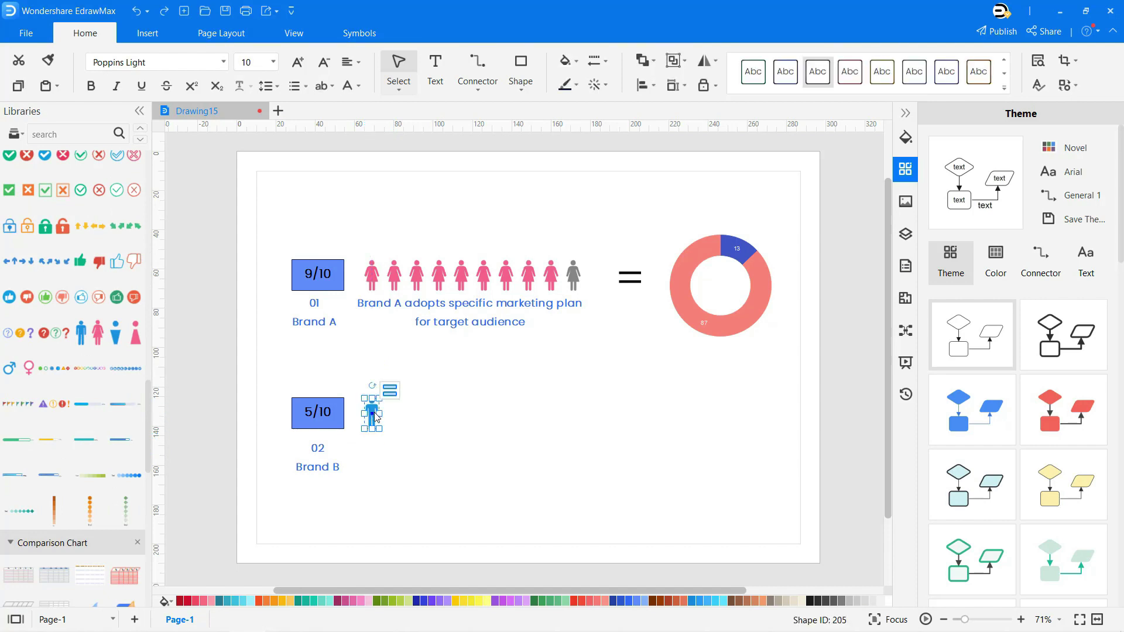
key(ctrl+v)
drag(472, 449, 395, 422)
key(ctrl+v)
drag(459, 447, 439, 420)
click(475, 433)
key(ctrl+v)
click(503, 445)
key(ctrl+v)
drag(503, 446, 462, 418)
Step: Paste a sixth man symbol, fill it with grey and place it at the end of the row
click(542, 433)
key(ctrl+v)
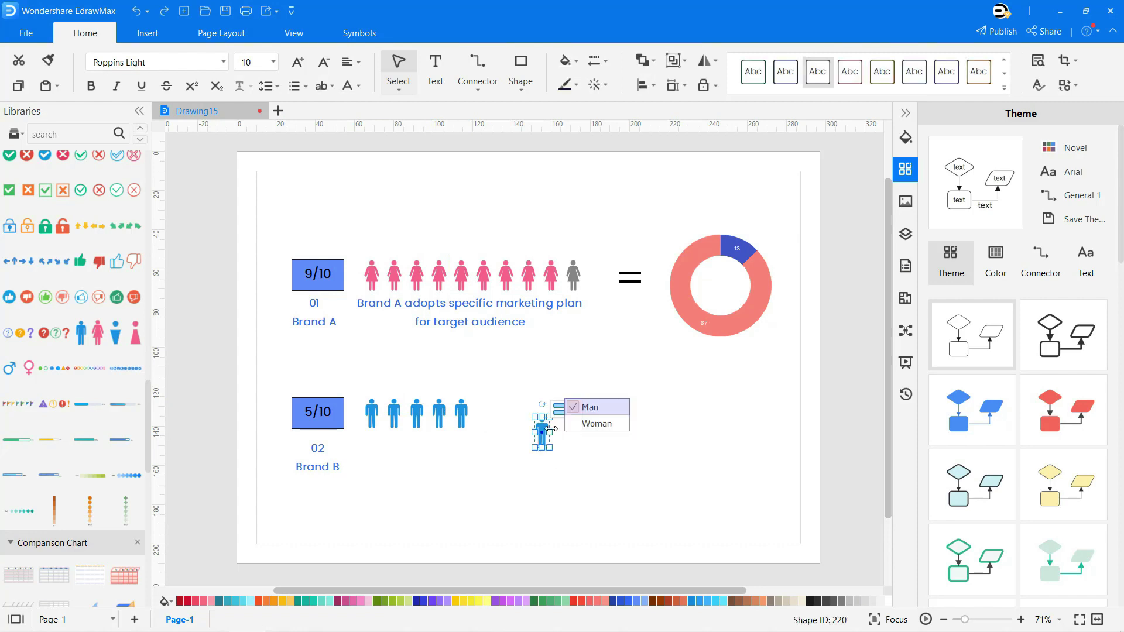
click(576, 61)
click(607, 171)
drag(539, 438, 481, 419)
click(548, 444)
key(ctrl+v)
key(ctrl+z)
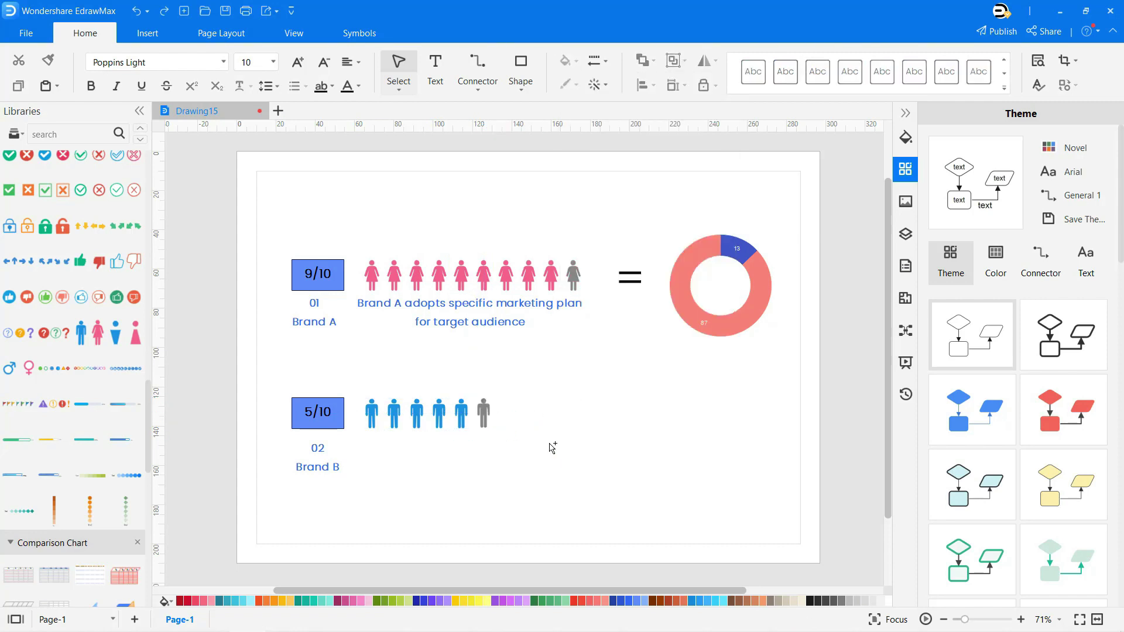
Step: Duplicate the grey man symbol four times and line the copies up to complete the row of ten
click(485, 417)
key(ctrl+c)
click(545, 436)
key(ctrl+v)
click(552, 431)
drag(545, 437, 529, 417)
key(ctrl+v)
click(607, 432)
key(ctrl+v)
click(609, 428)
drag(606, 435, 572, 422)
key(ctrl+v)
click(637, 453)
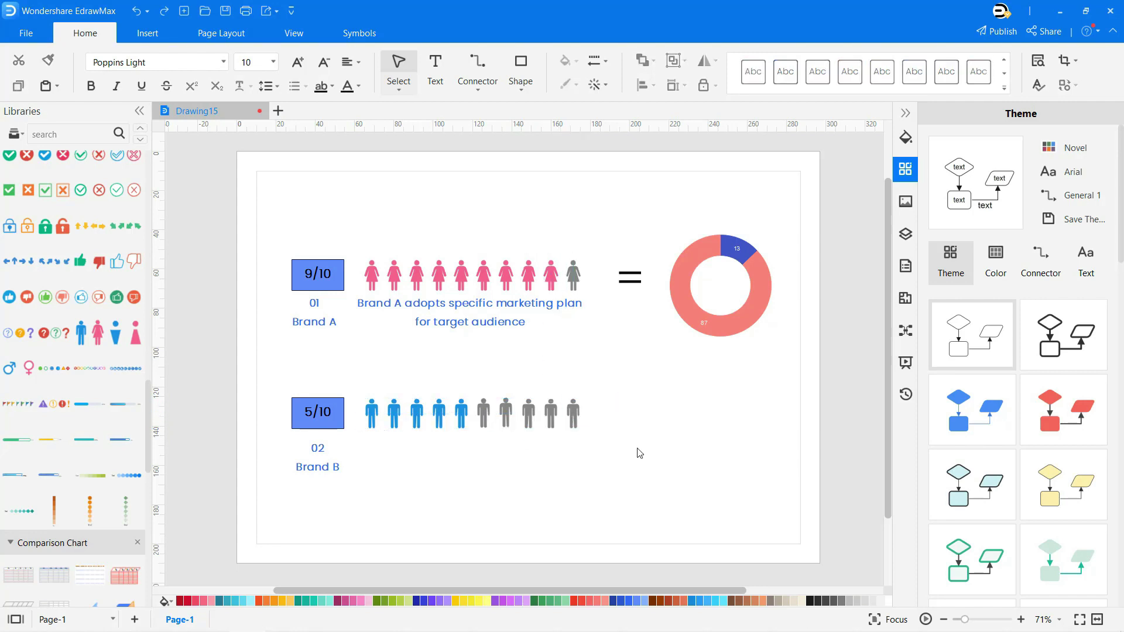
Step: Copy the Brand A description and place the copy beneath the row of man symbols
click(498, 332)
key(ctrl+c)
click(571, 478)
key(ctrl+v)
drag(559, 507, 464, 488)
Step: Replace the copied description under the man symbols with "Brand B targets the male customers by using marketing plan B"
double_click(429, 454)
text(BRA)
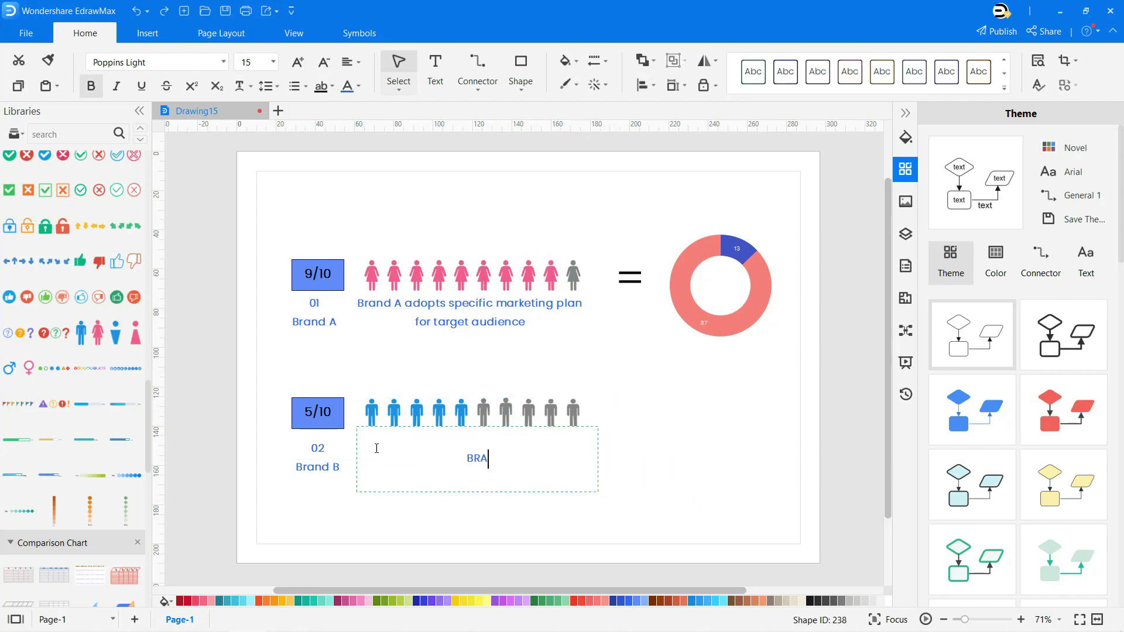
text(and B targets the male cu)
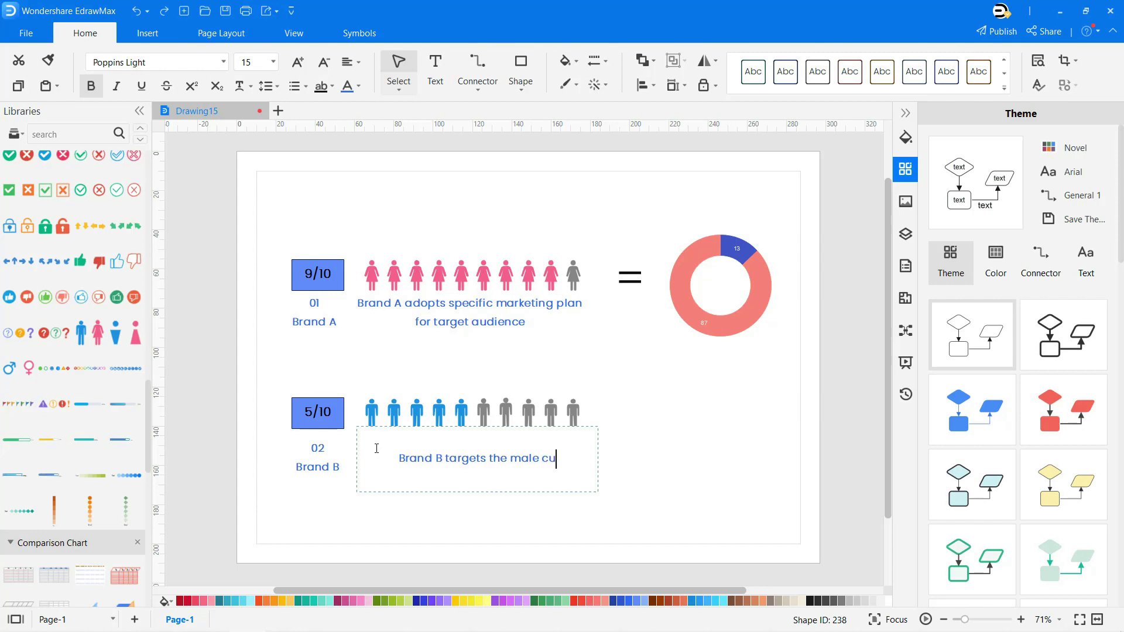
text(stomers by usii)
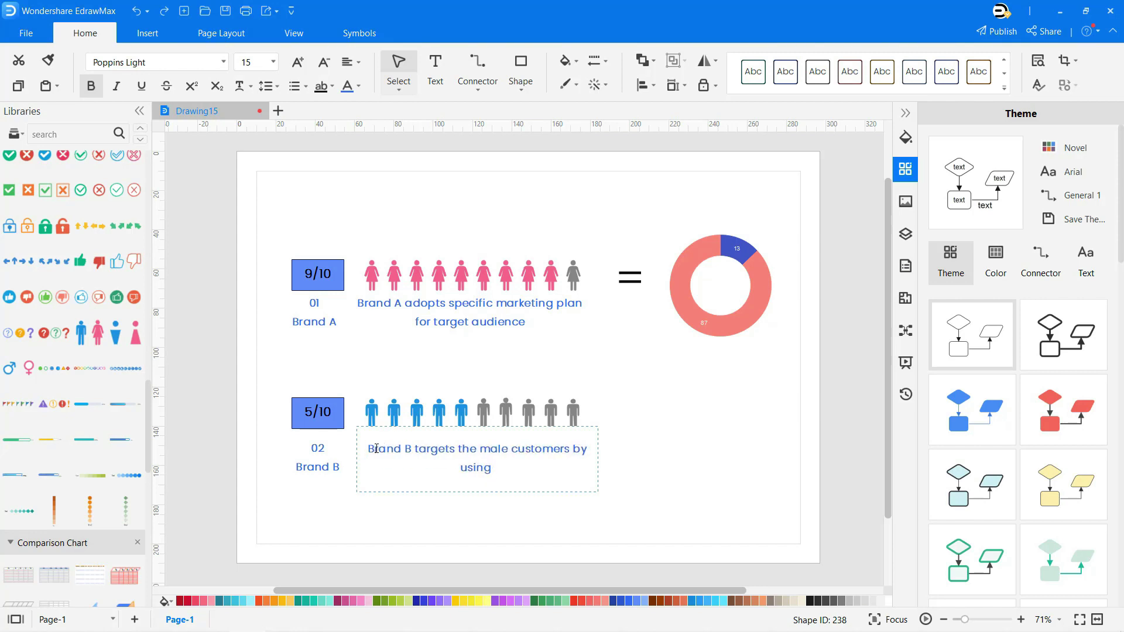
text( marketing plan B)
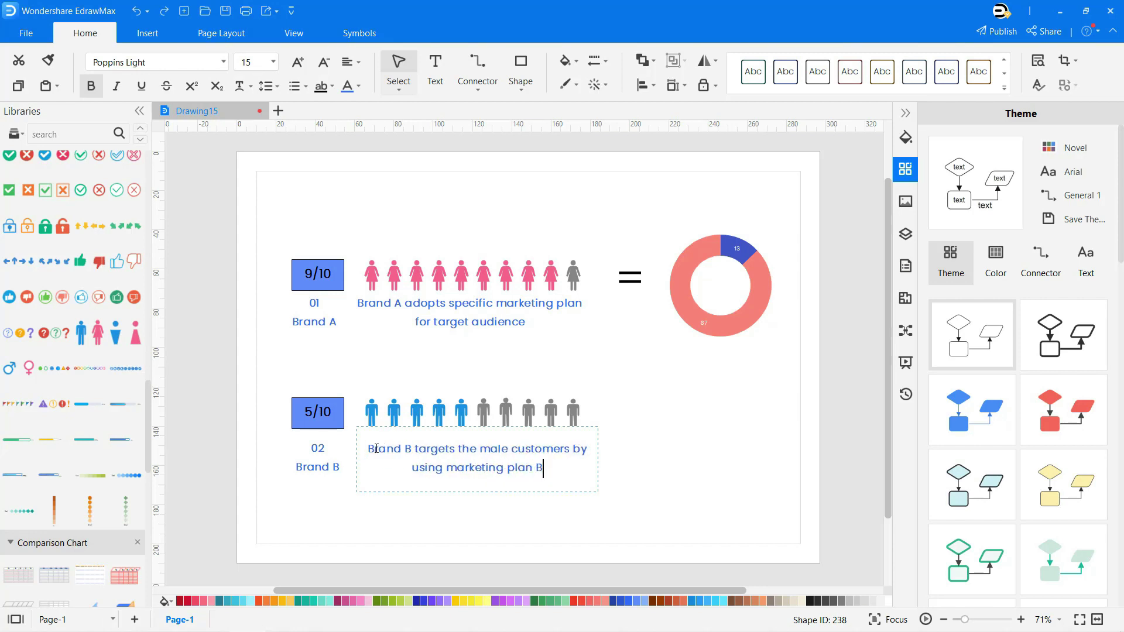
Step: Copy the equals sign and place the copy at the end of the Brand B row of man symbols
click(631, 278)
key(ctrl+c)
key(ctrl+v)
drag(661, 442, 616, 465)
click(702, 489)
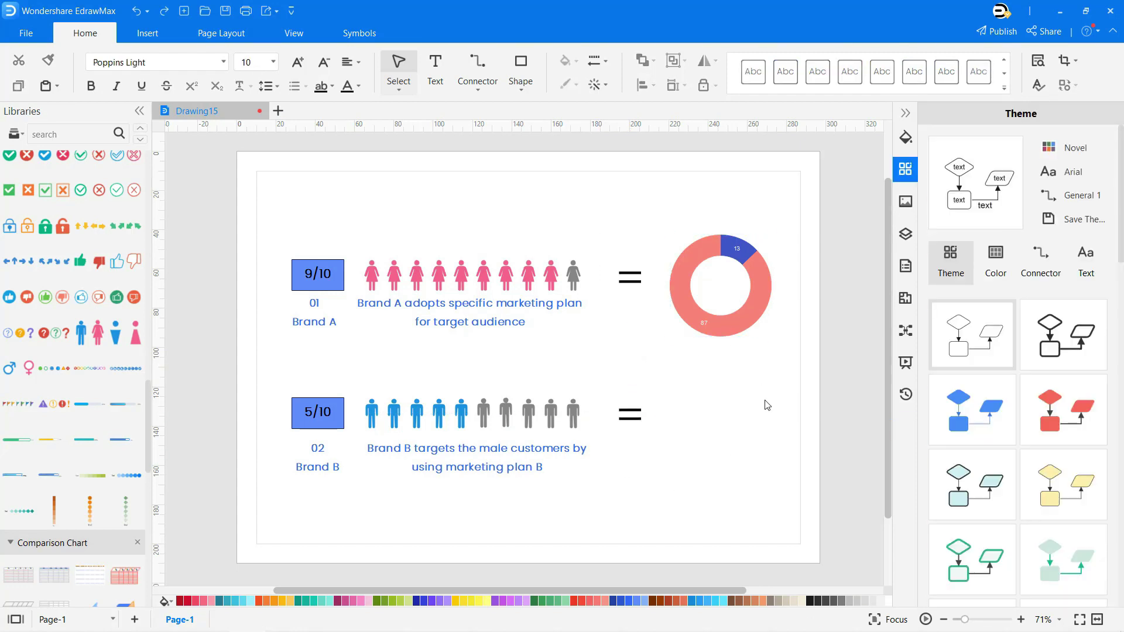
Step: Place a copy of the donut chart beside the Brand B equals sign and set its Category 1 and Category 2 values to 50 each
key(ctrl+v)
drag(743, 430, 705, 454)
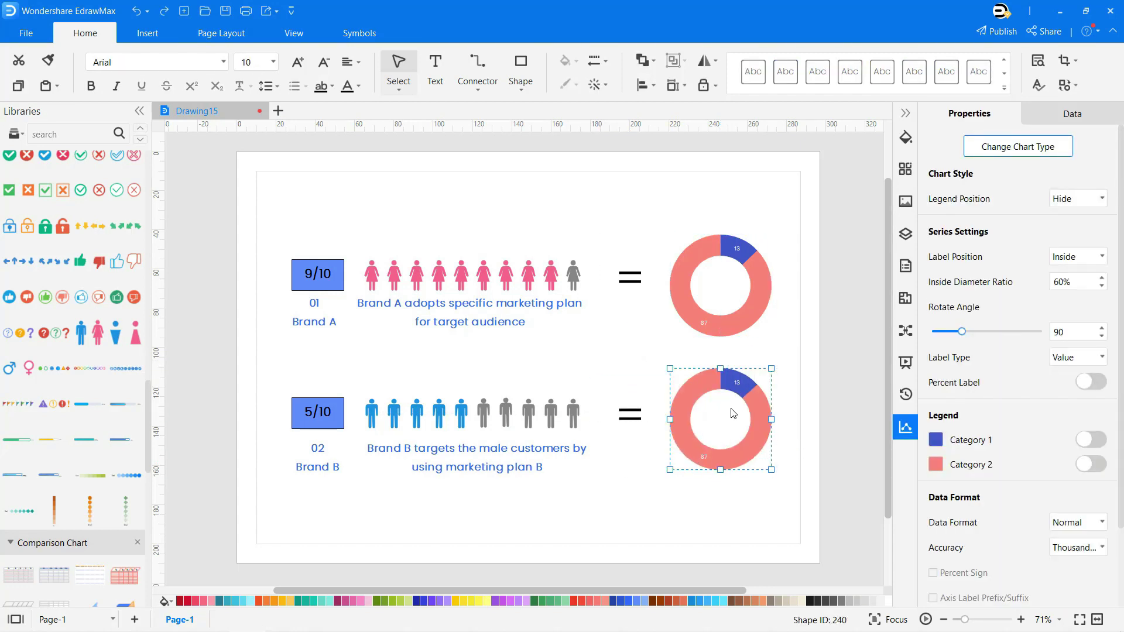
click(1070, 113)
click(894, 217)
text(50)
key(Return)
text(50)
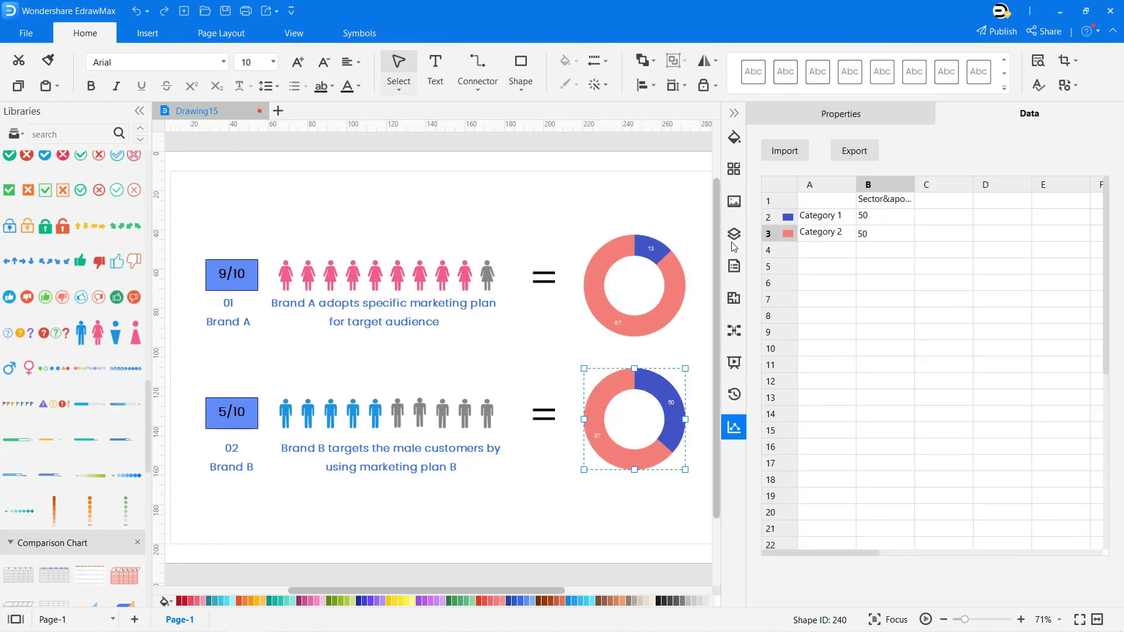
click(621, 197)
Step: Apply the theme with solid blue shapes to the drawing and collapse the theme settings
click(974, 387)
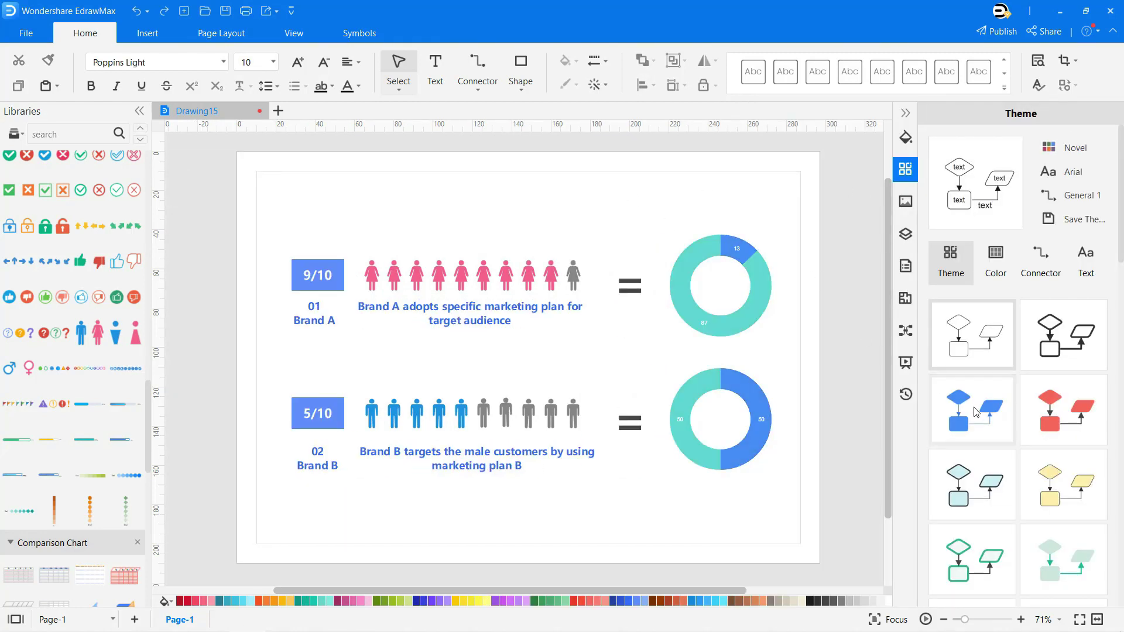
click(906, 114)
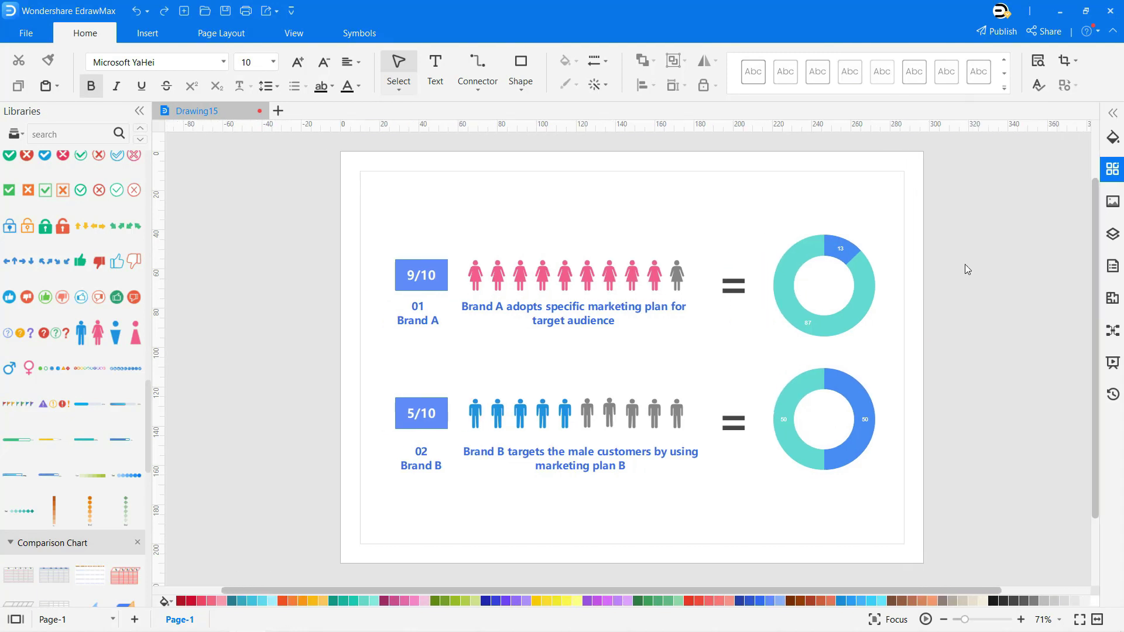
drag(703, 588, 740, 589)
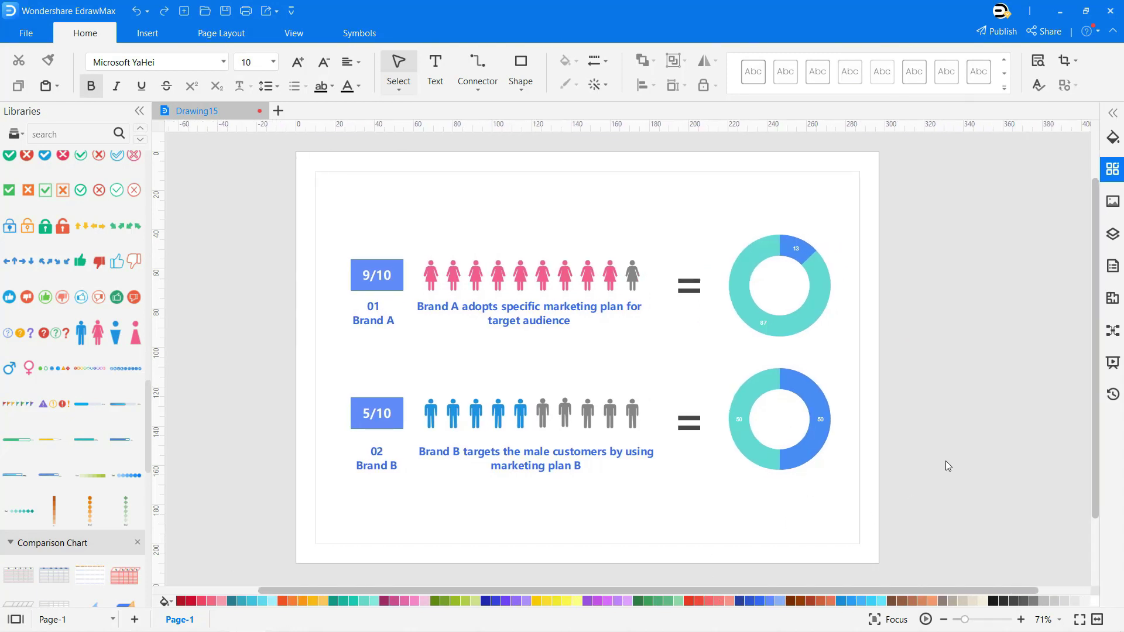
Step: Add a basic flowchart rectangle over the donut charts and stretch it to cover both charts and nearly the full page height
scroll(48, 346, up, 20)
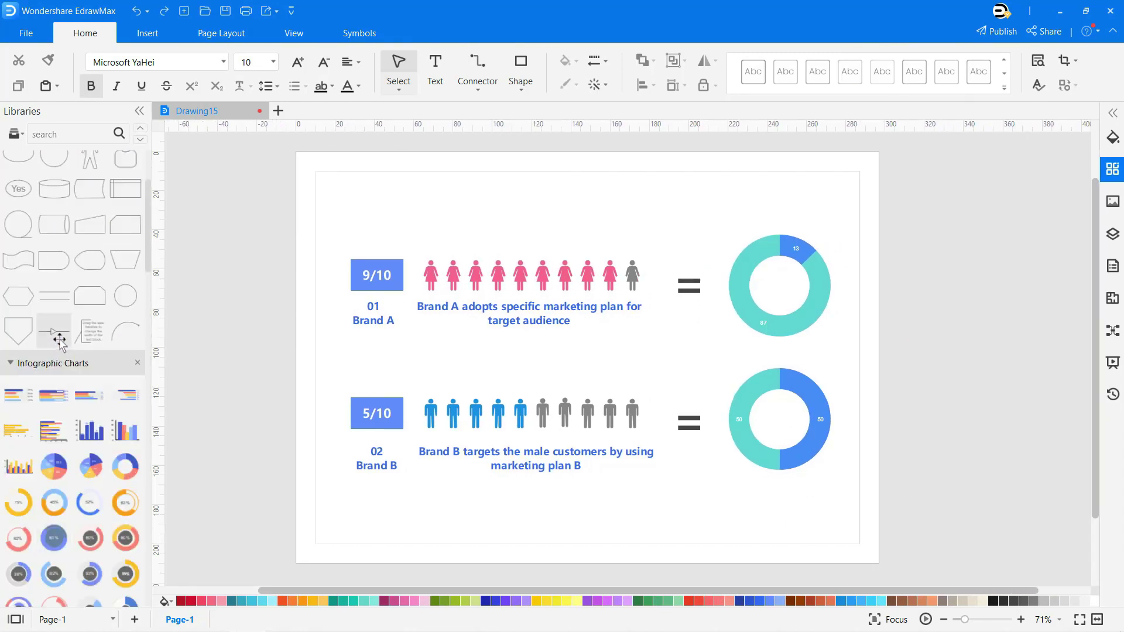
scroll(58, 343, up, 10)
drag(18, 222, 854, 208)
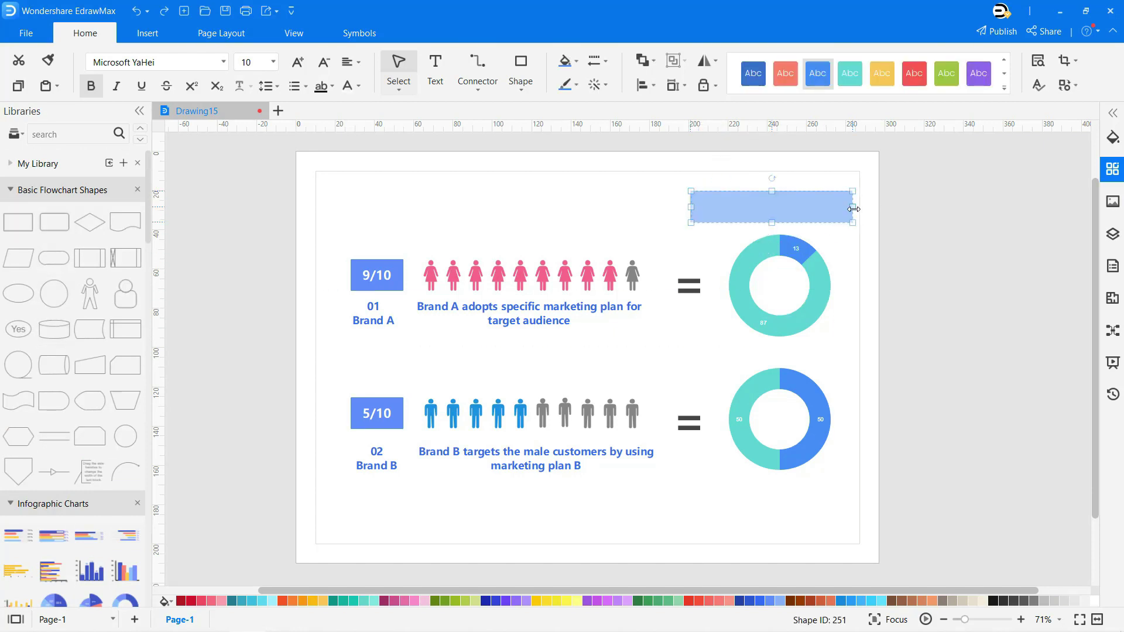
drag(771, 191, 770, 181)
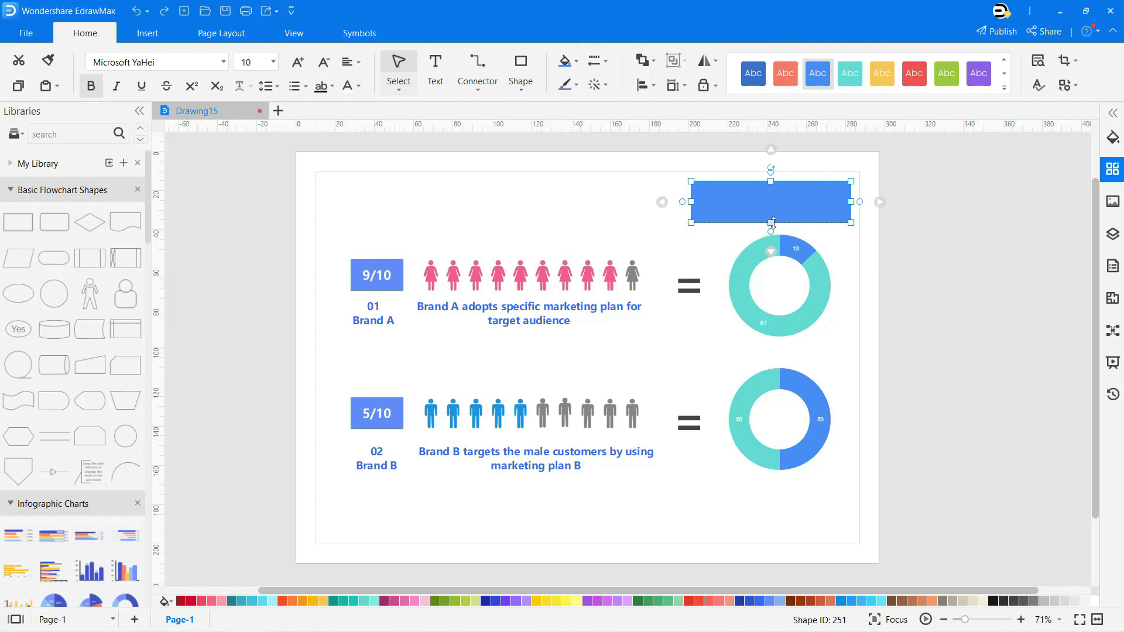
drag(771, 223, 750, 541)
Step: Send the tall rectangle to the back, behind the donut charts, and fill it with light teal
right_click(752, 510)
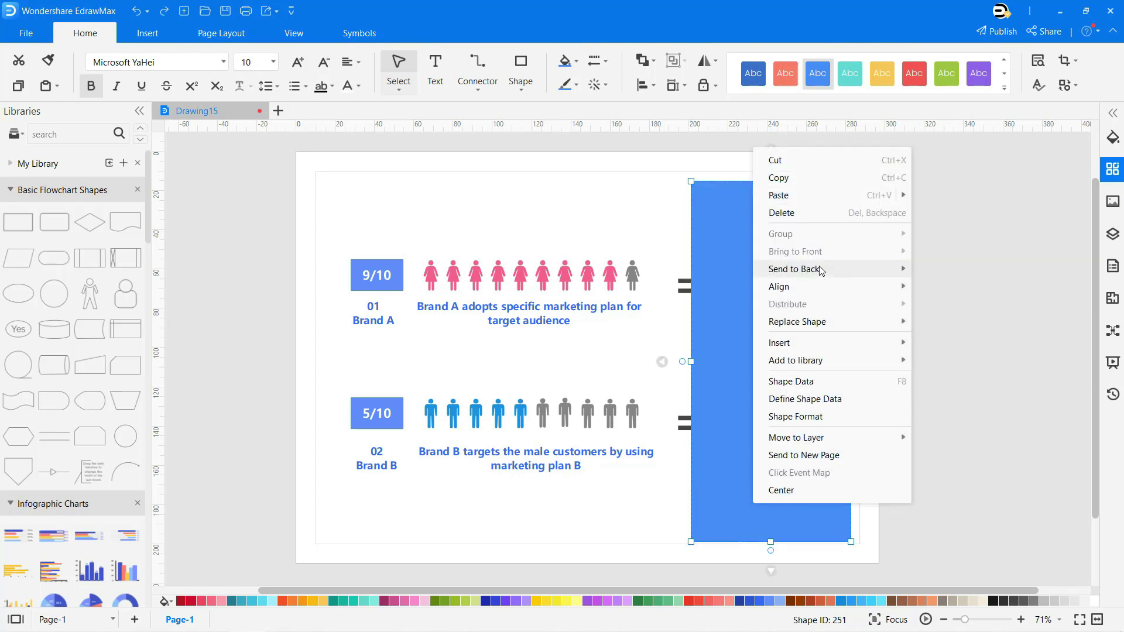
click(926, 271)
click(576, 61)
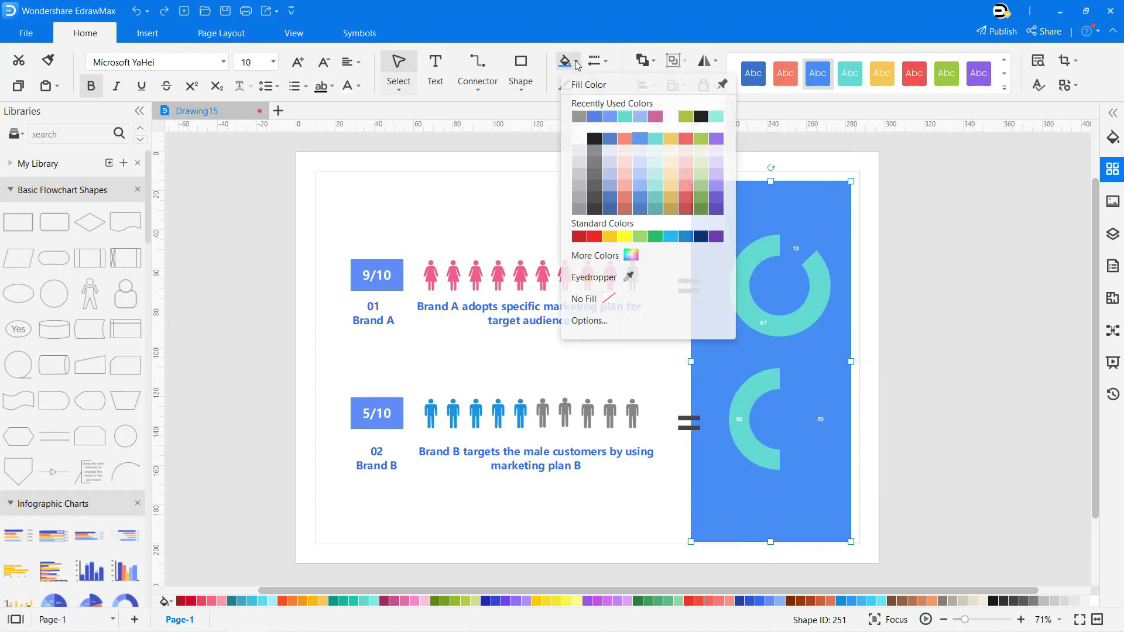
click(654, 167)
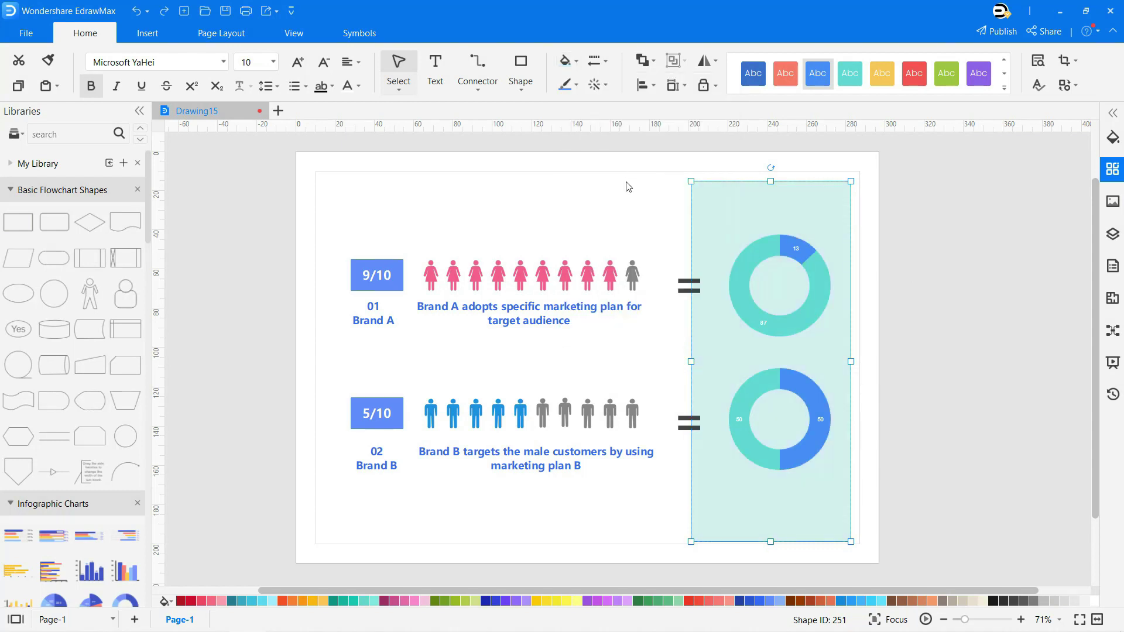
click(627, 185)
Step: Add a thin green line with end markers from the Lines library above the upper donut chart and extend it toward the title area
scroll(56, 393, down, 12)
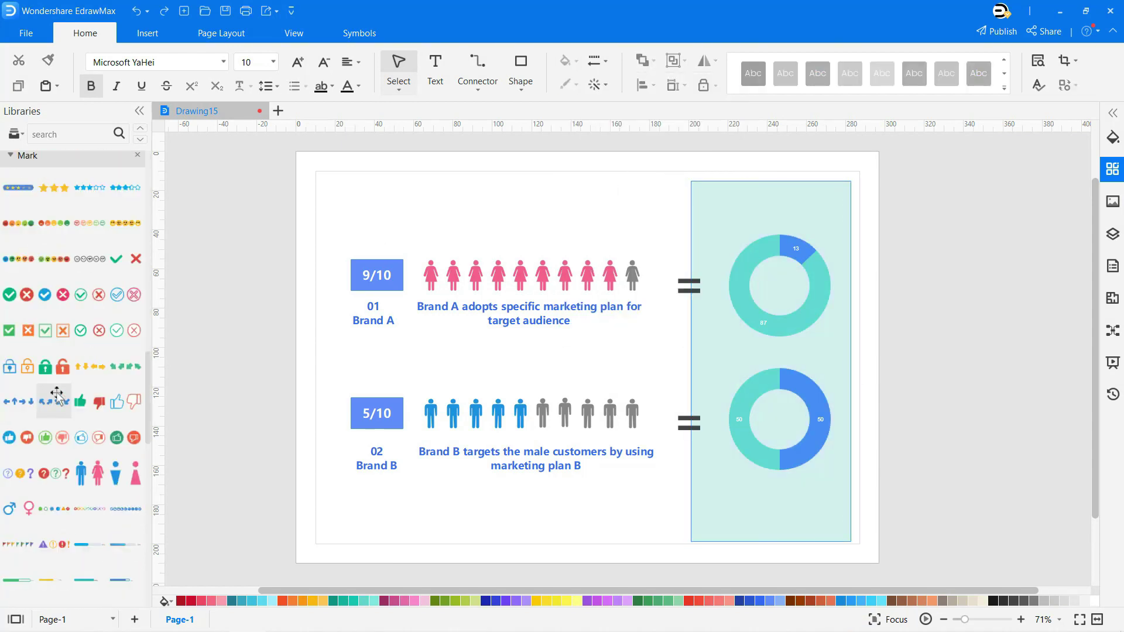
scroll(56, 394, down, 3)
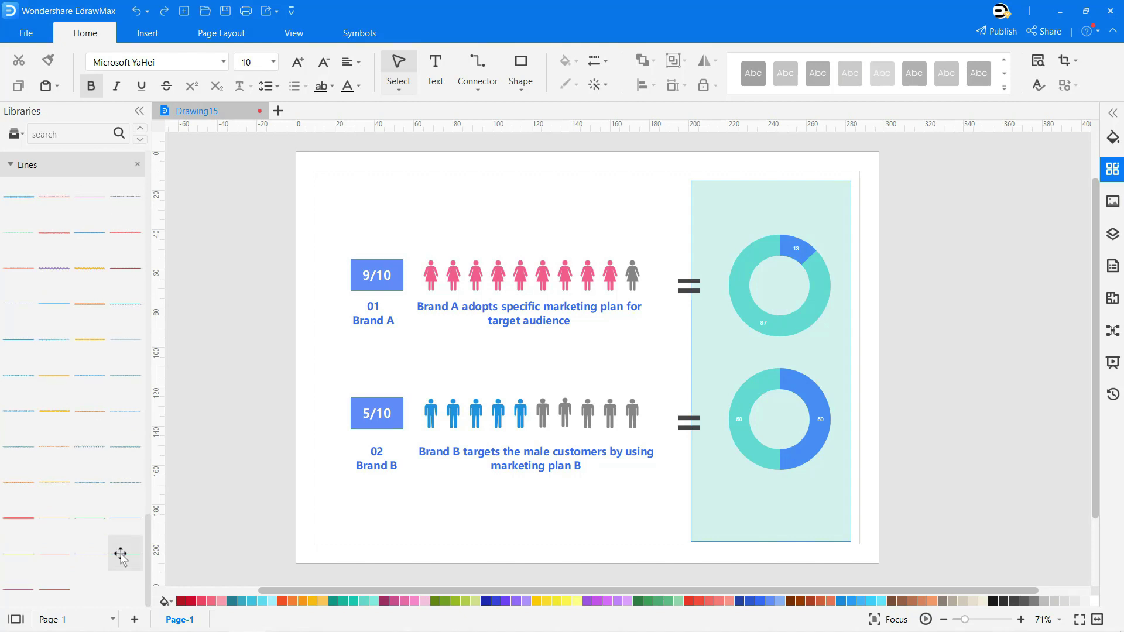
drag(120, 553, 710, 210)
drag(587, 212, 551, 213)
click(490, 182)
Step: Add a text box above the Brand A row with the title "MARKETING COMPARISON"
key(ctrl+2)
click(372, 211)
text(MAR)
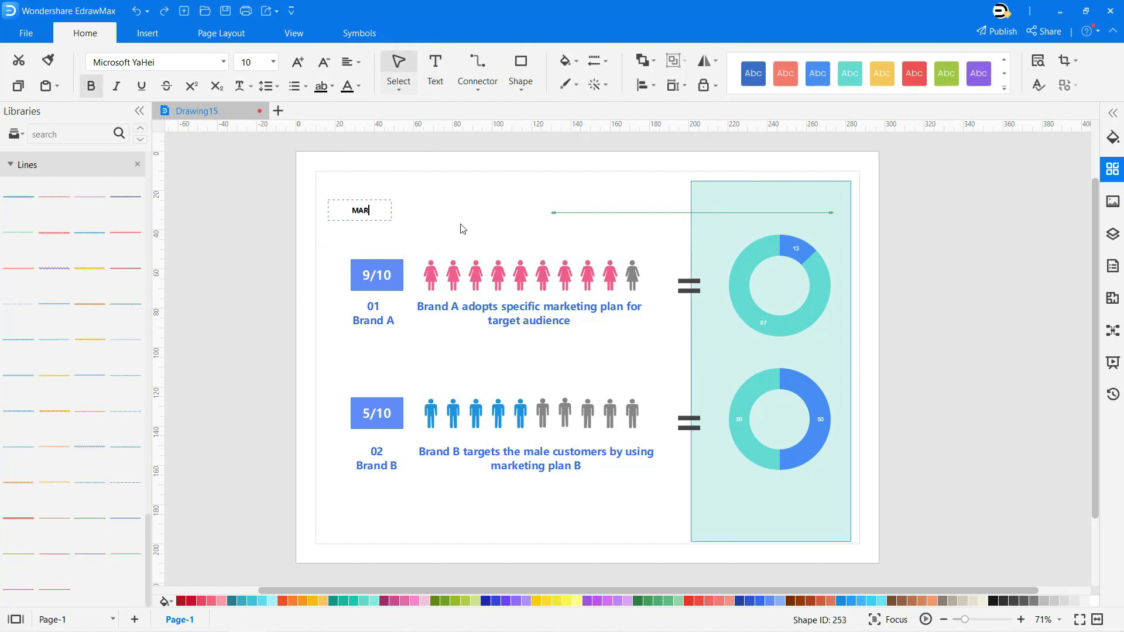
text(KETING COMPARISON)
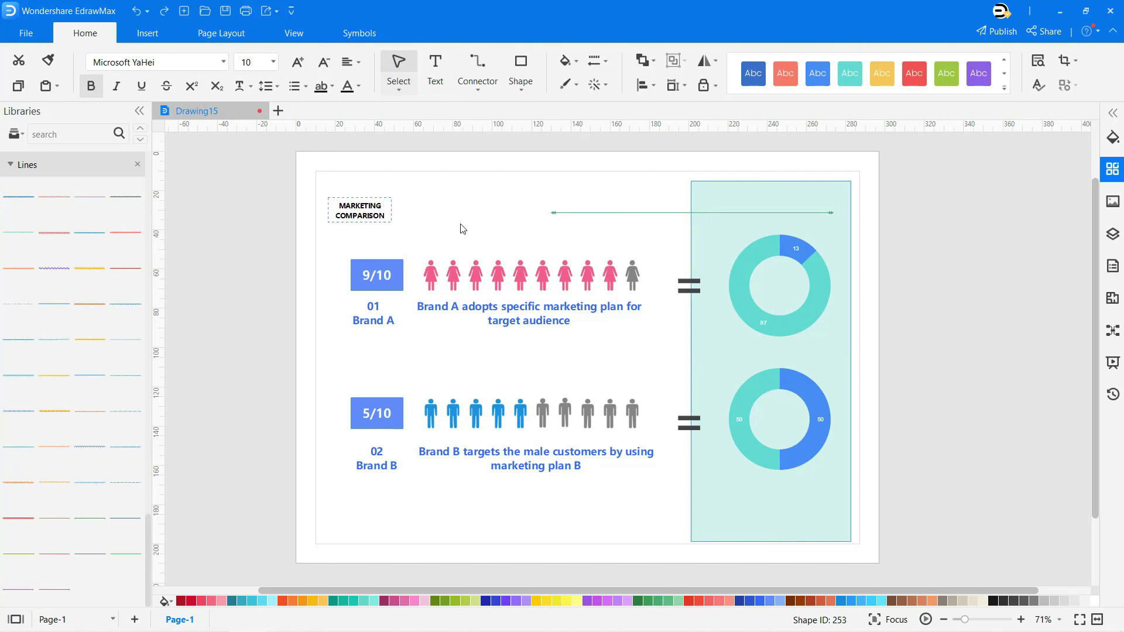
Step: Set the title's font to Poppins Black, enlarge it and resize its text box so the title fits on one line
key(ctrl+a)
click(223, 62)
click(134, 111)
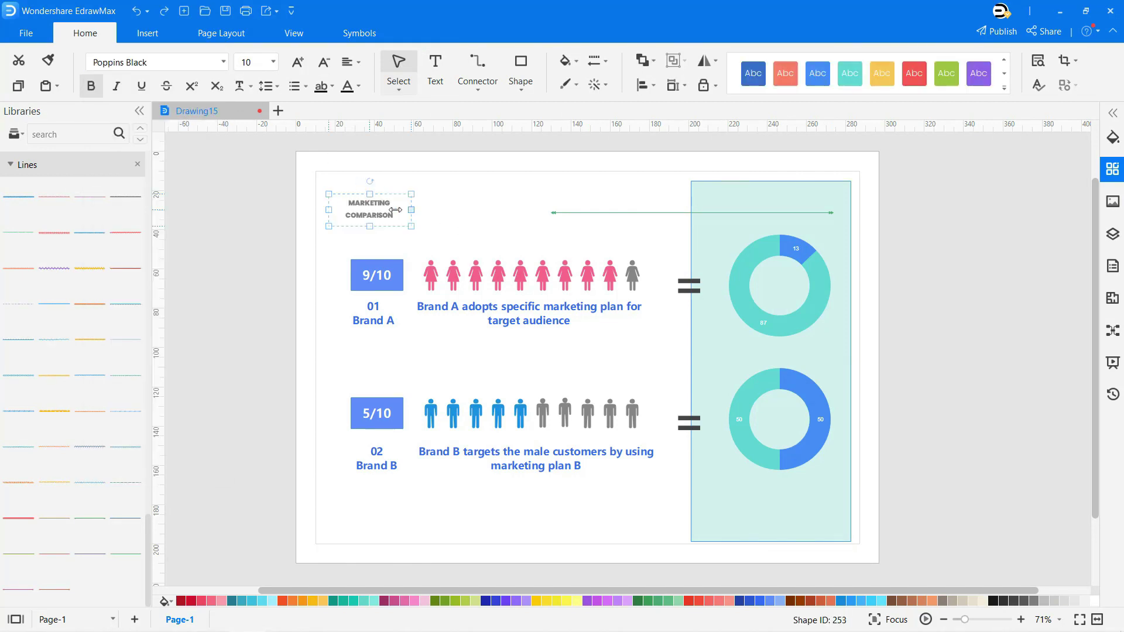
click(297, 62)
click(301, 62)
click(301, 62)
click(301, 62)
click(301, 62)
click(300, 63)
click(301, 62)
drag(403, 225, 407, 227)
click(605, 185)
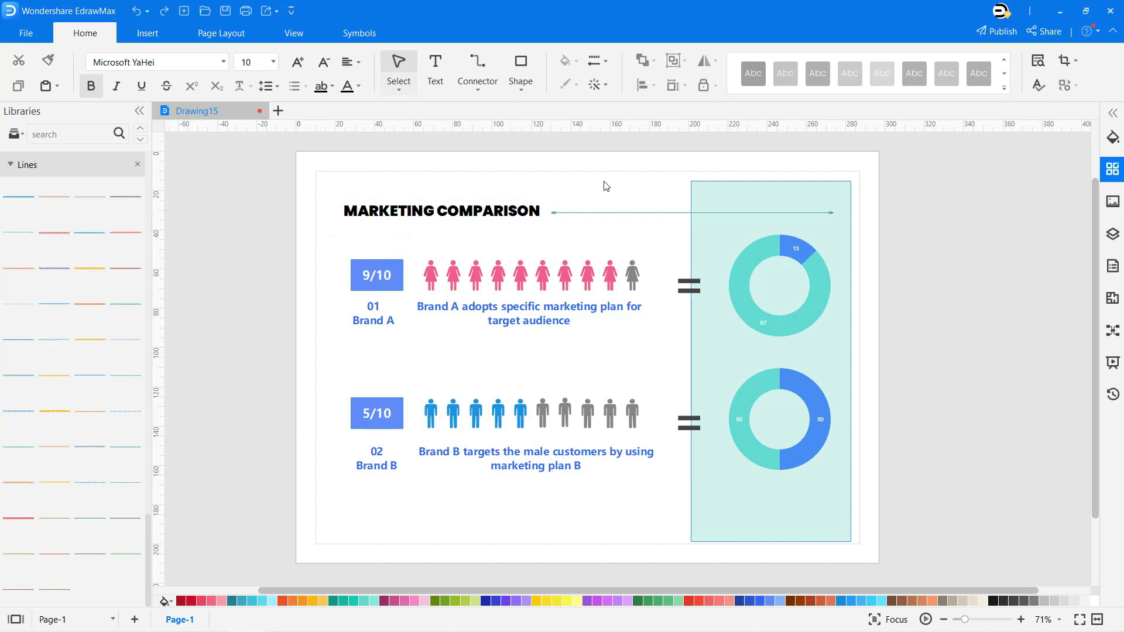
Step: Hide the rulers around the drawing page
click(294, 34)
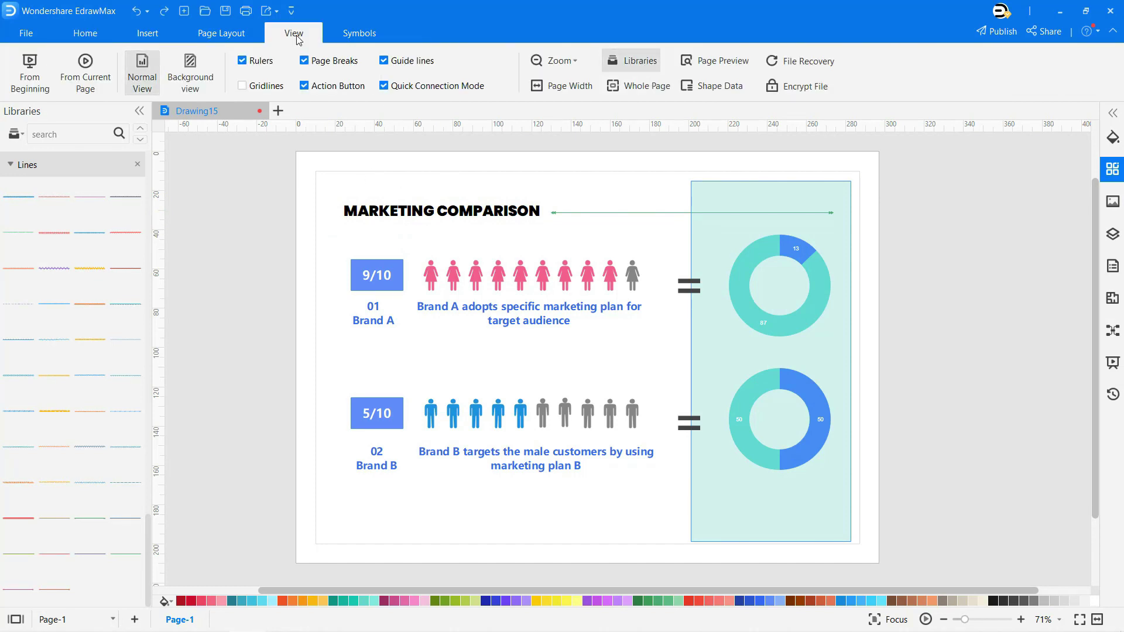
click(255, 63)
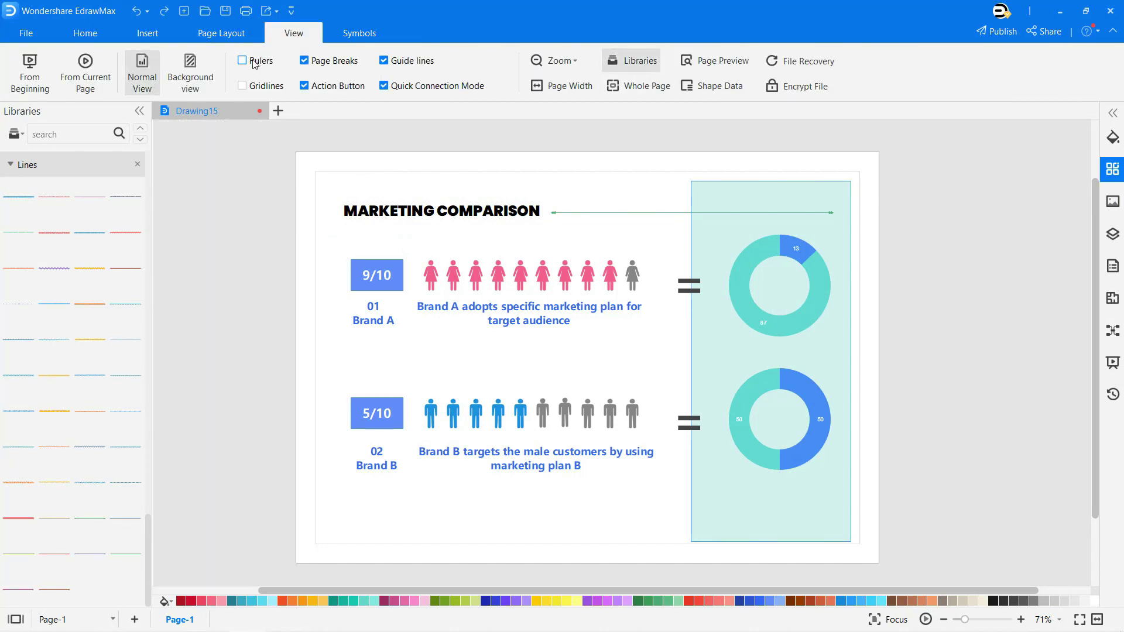